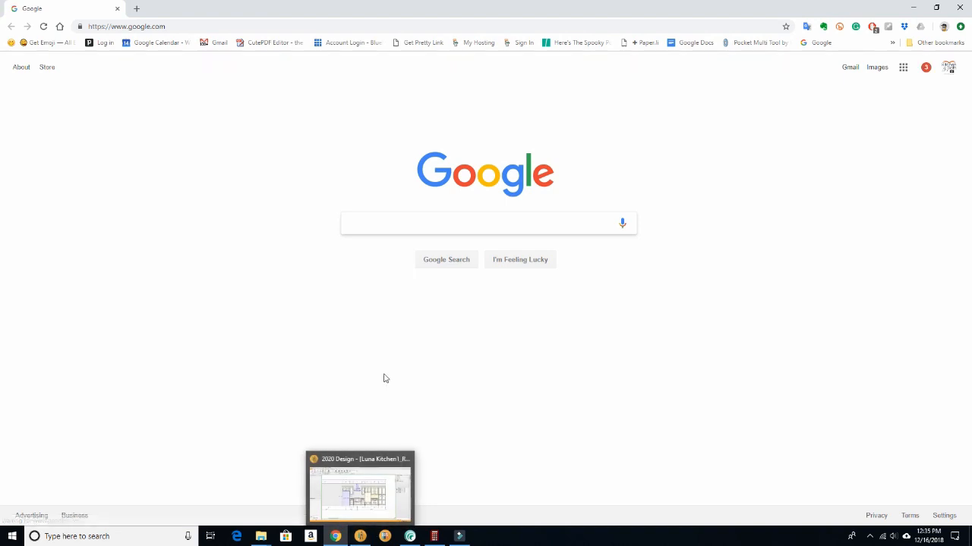
- Search Google for seamless textures
{"action": "left_click", "coordinate": [392, 229]}
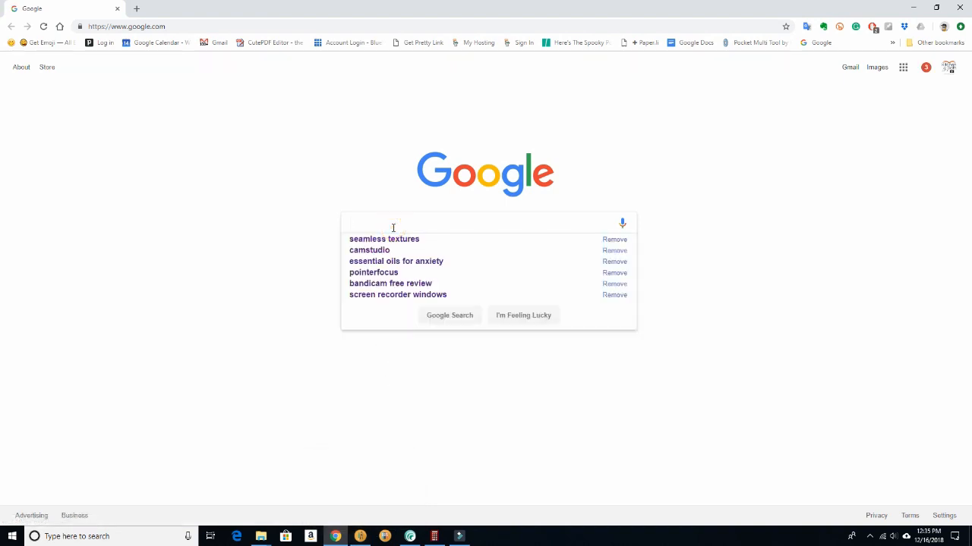
{"action": "type", "text": "te"}
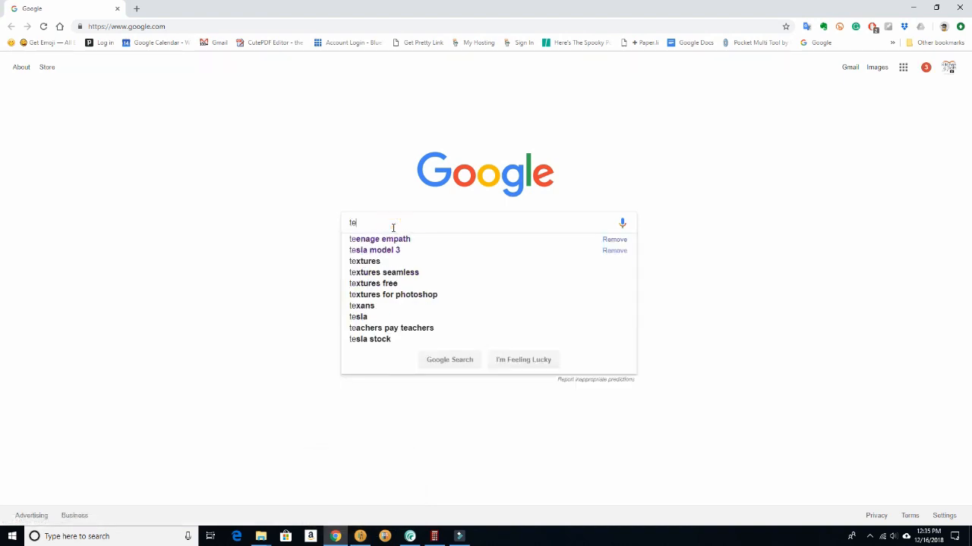
{"action": "type", "text": "xtu"}
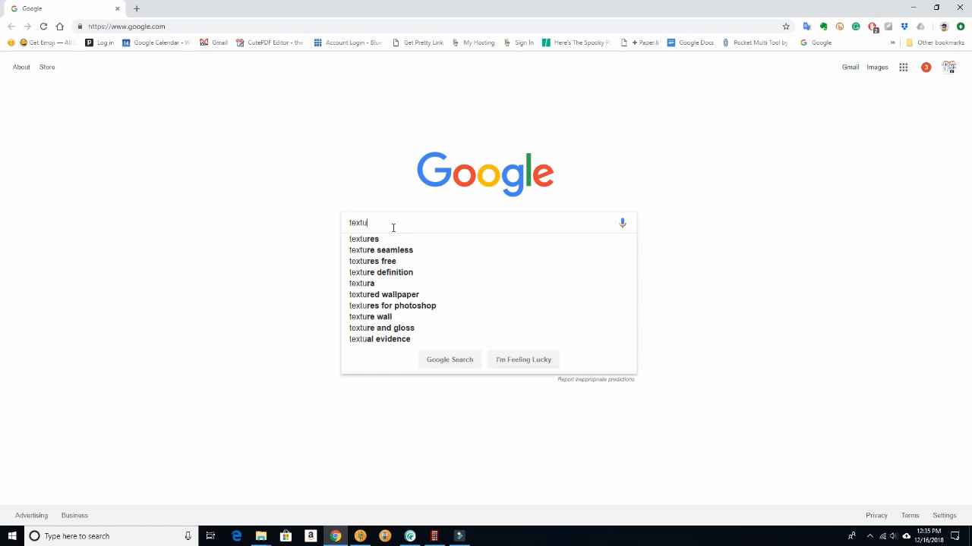
{"action": "type", "text": "es seamledd"}
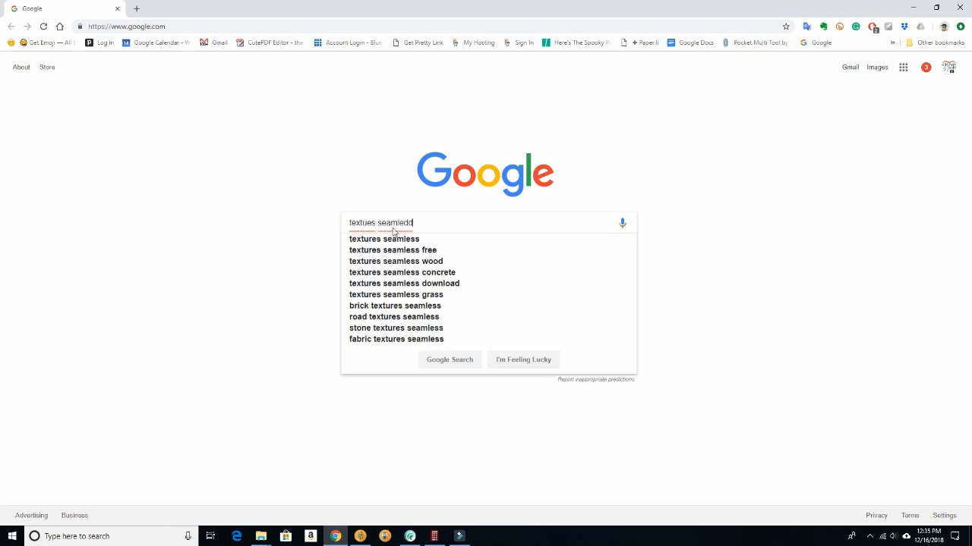
{"action": "key", "text": "Return"}
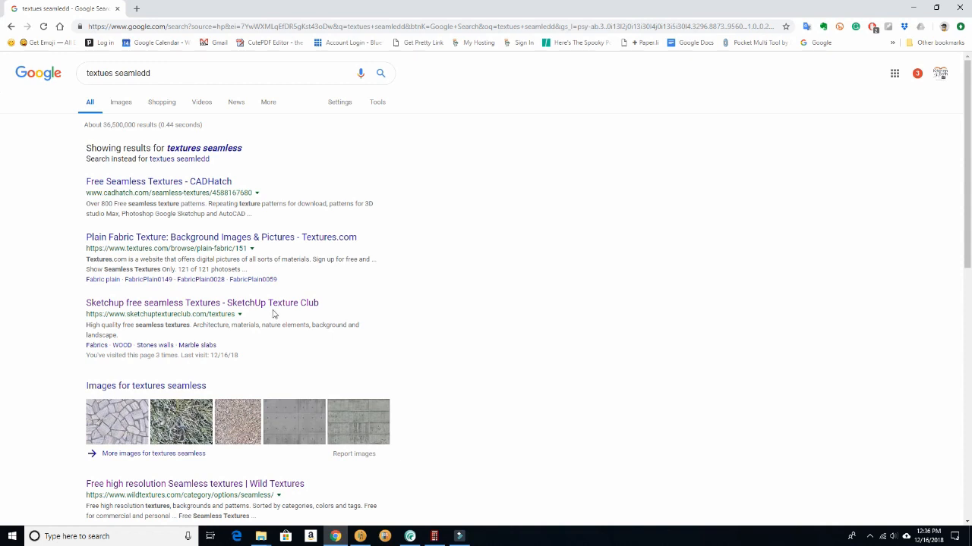
- Open the SketchUp Texture Club result and log in to the site with the saved e-mail and password
{"action": "left_click", "coordinate": [190, 308]}
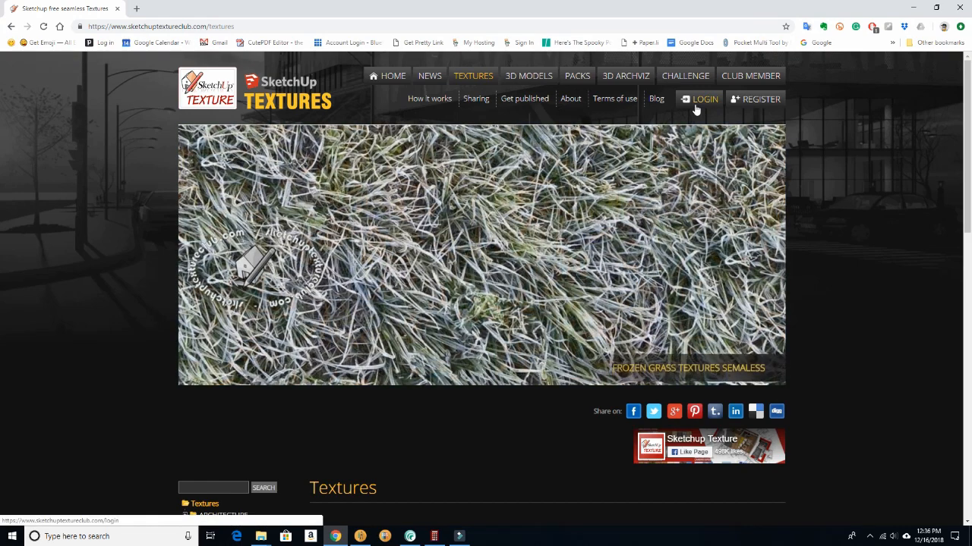
{"action": "left_click", "coordinate": [695, 106]}
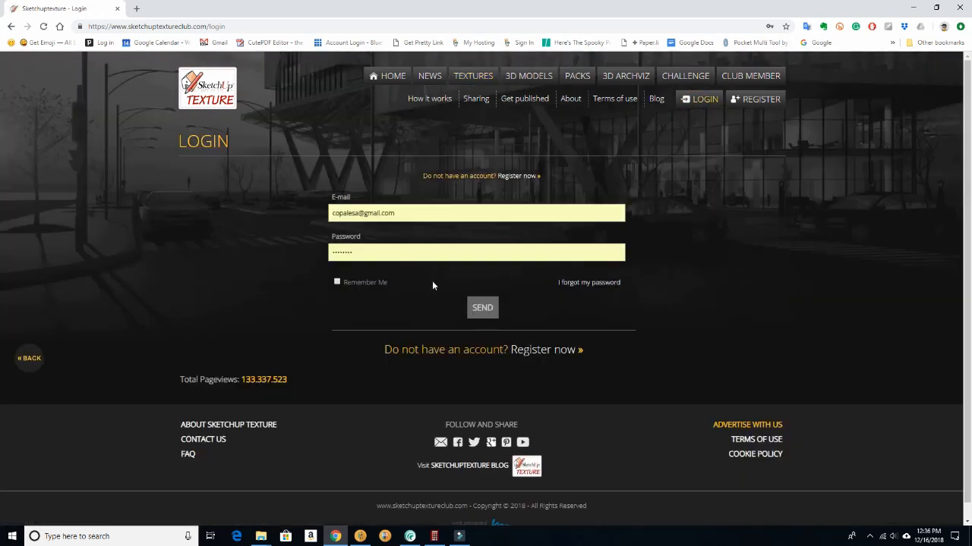
{"action": "left_click", "coordinate": [482, 307]}
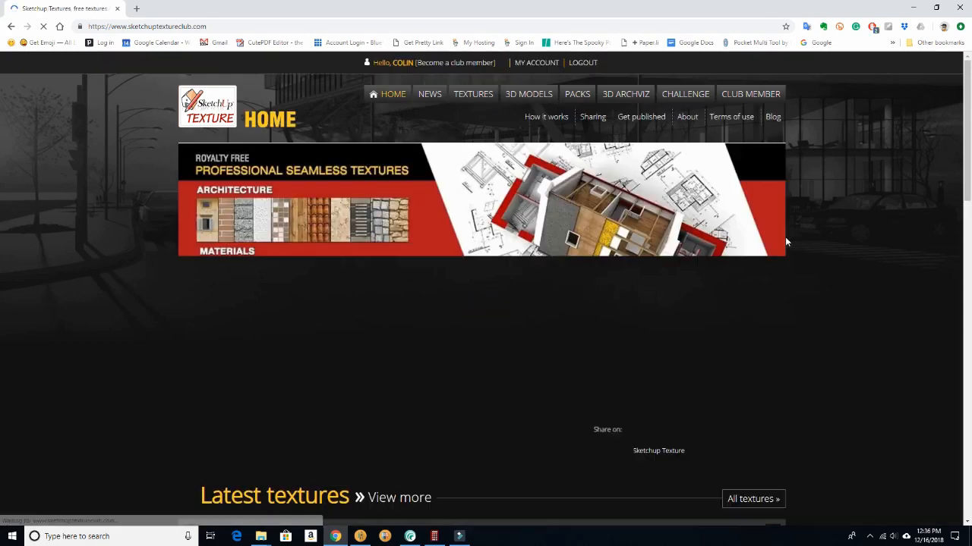
- Look over the home page, open the site's Textures section and expand the Architecture category
{"action": "scroll", "coordinate": [749, 248], "scroll_direction": "down", "scroll_amount": 3}
{"action": "scroll", "coordinate": [747, 243], "scroll_direction": "down", "scroll_amount": 2}
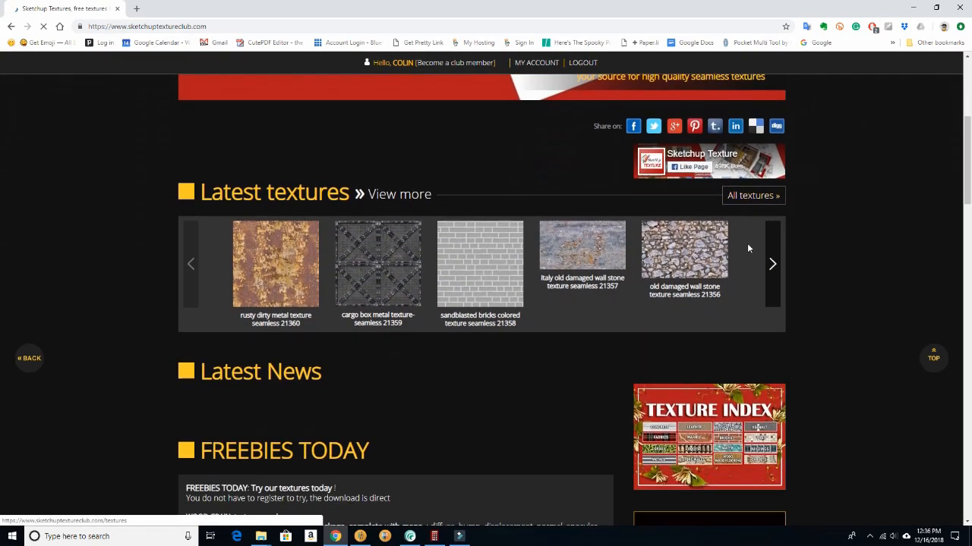
{"action": "scroll", "coordinate": [747, 244], "scroll_direction": "up", "scroll_amount": 5}
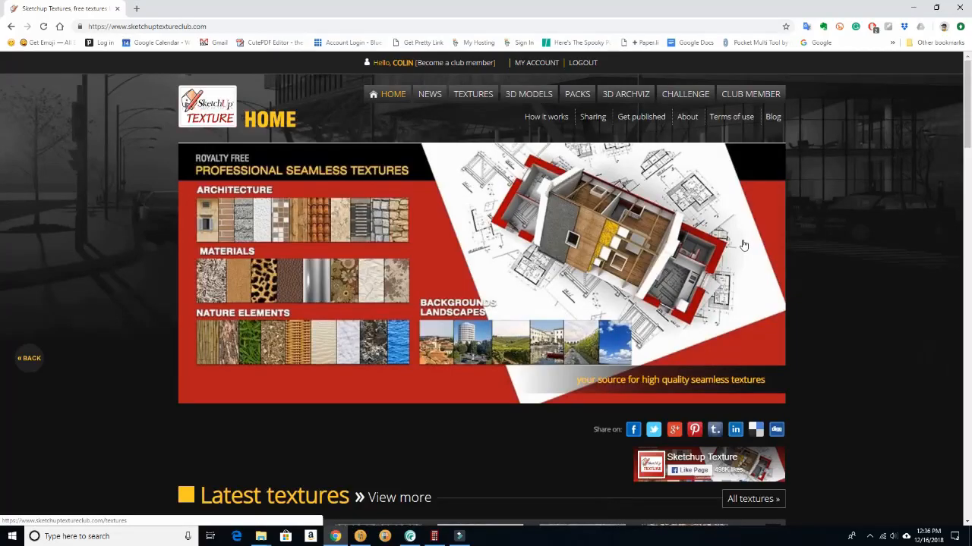
{"action": "scroll", "coordinate": [747, 244], "scroll_direction": "down", "scroll_amount": 9}
{"action": "scroll", "coordinate": [688, 338], "scroll_direction": "down", "scroll_amount": 12}
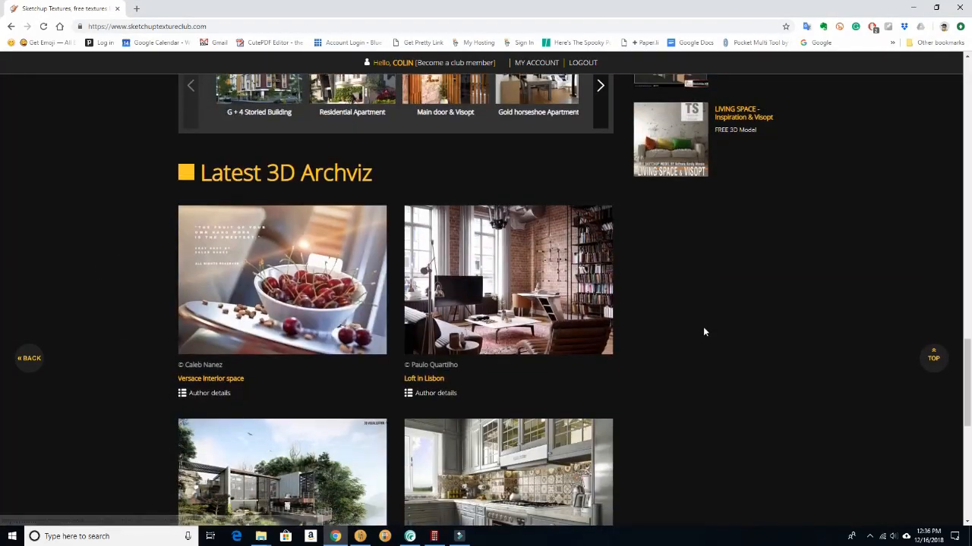
{"action": "scroll", "coordinate": [704, 328], "scroll_direction": "up", "scroll_amount": 20}
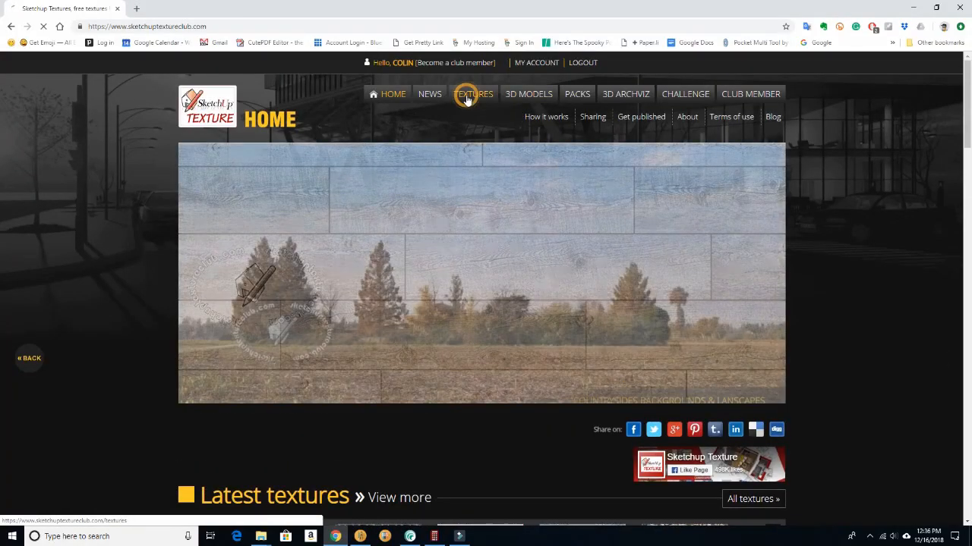
{"action": "left_click", "coordinate": [468, 101]}
{"action": "scroll", "coordinate": [392, 222], "scroll_direction": "down", "scroll_amount": 8}
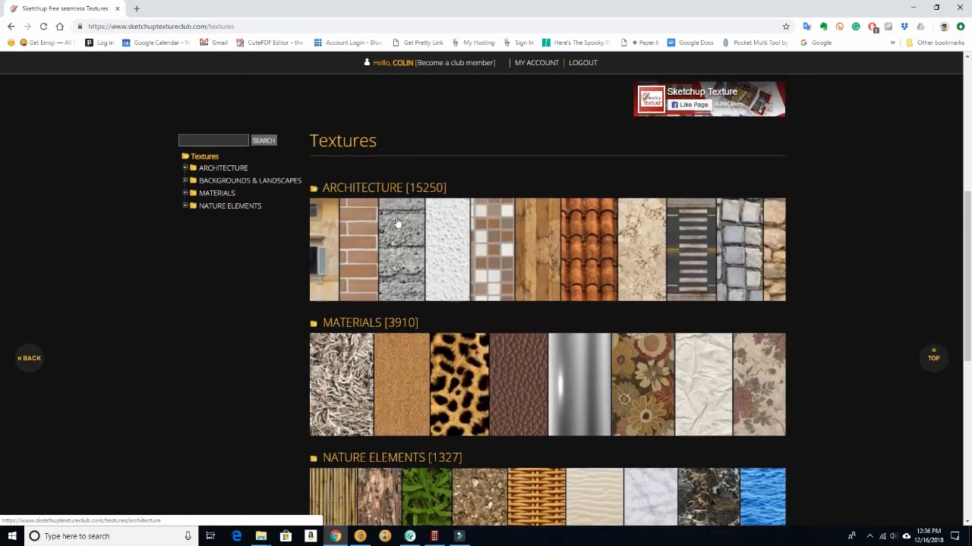
{"action": "left_click", "coordinate": [185, 130]}
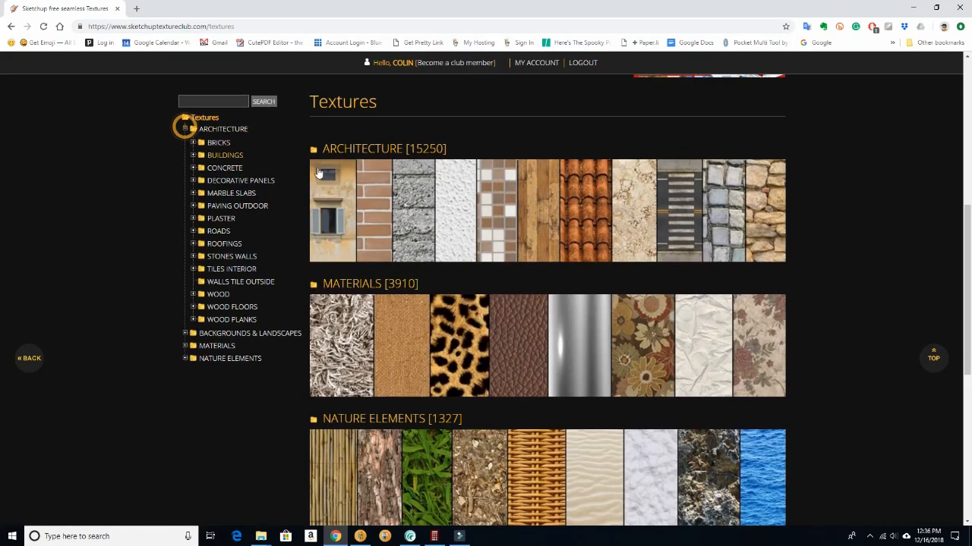
- Expand the Tiles Interior category and open the White collection within Marble tiles
{"action": "scroll", "coordinate": [447, 210], "scroll_direction": "down", "scroll_amount": 1}
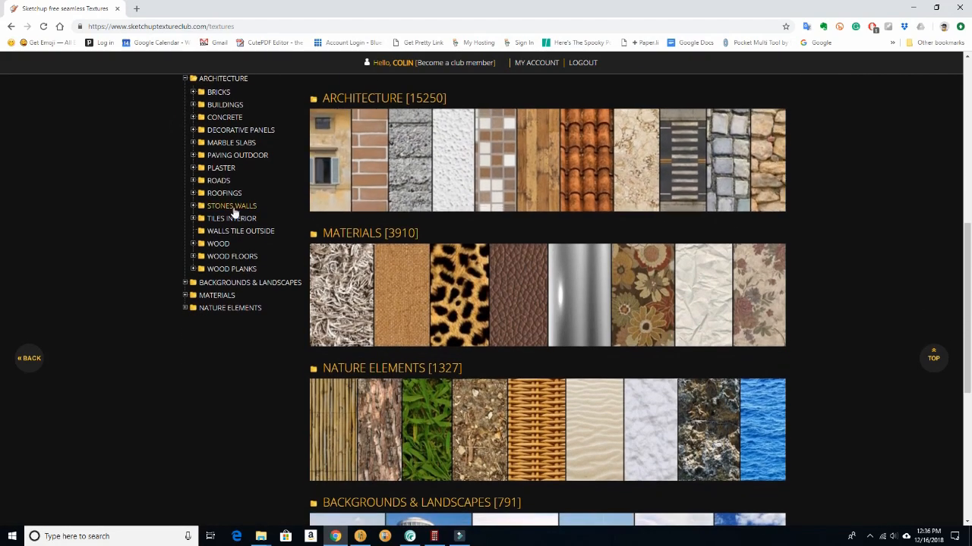
{"action": "left_click", "coordinate": [193, 219]}
{"action": "scroll", "coordinate": [517, 266], "scroll_direction": "down", "scroll_amount": 1}
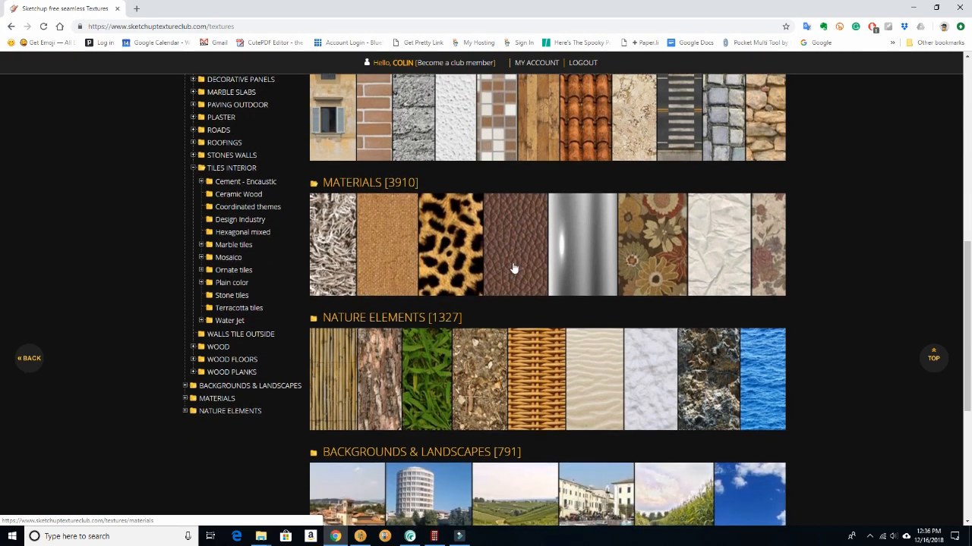
{"action": "left_click", "coordinate": [227, 245]}
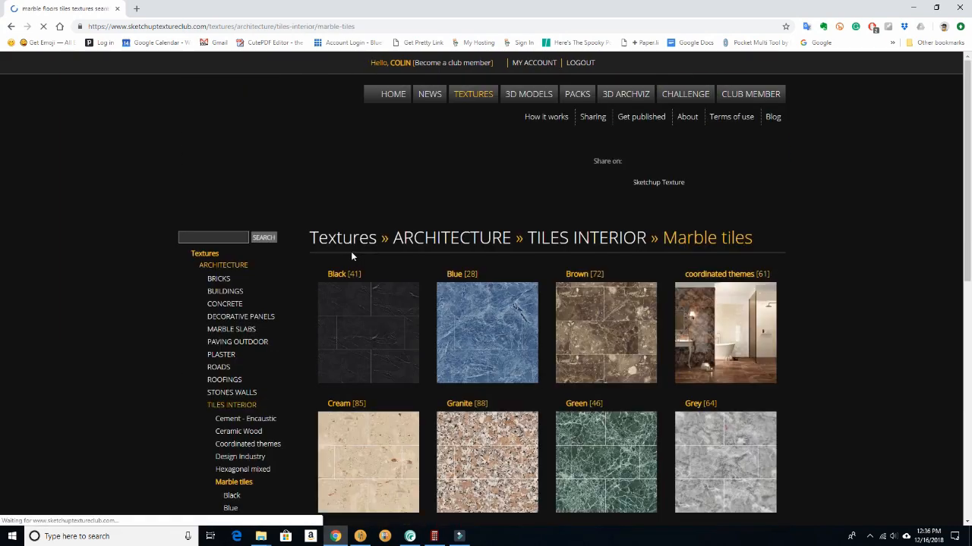
{"action": "scroll", "coordinate": [658, 272], "scroll_direction": "down", "scroll_amount": 5}
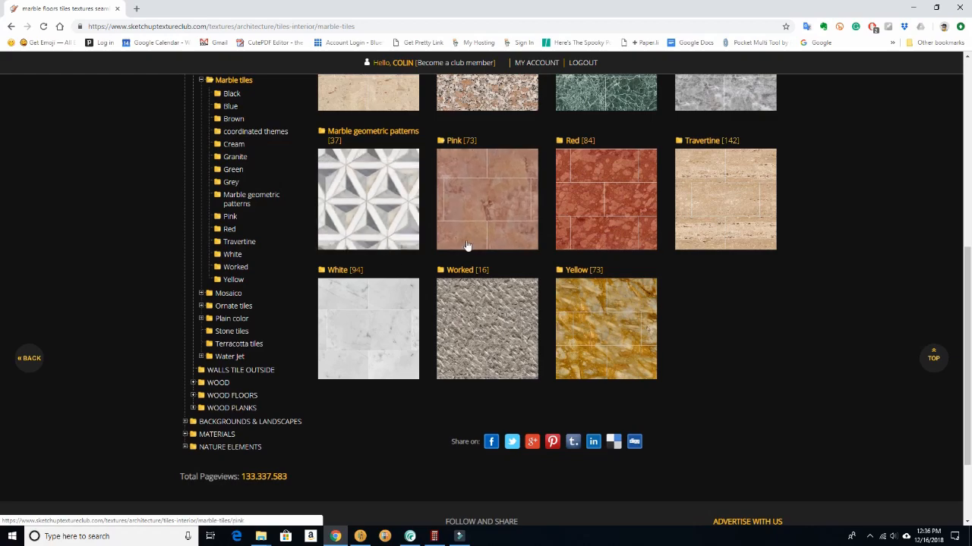
{"action": "left_click", "coordinate": [357, 309]}
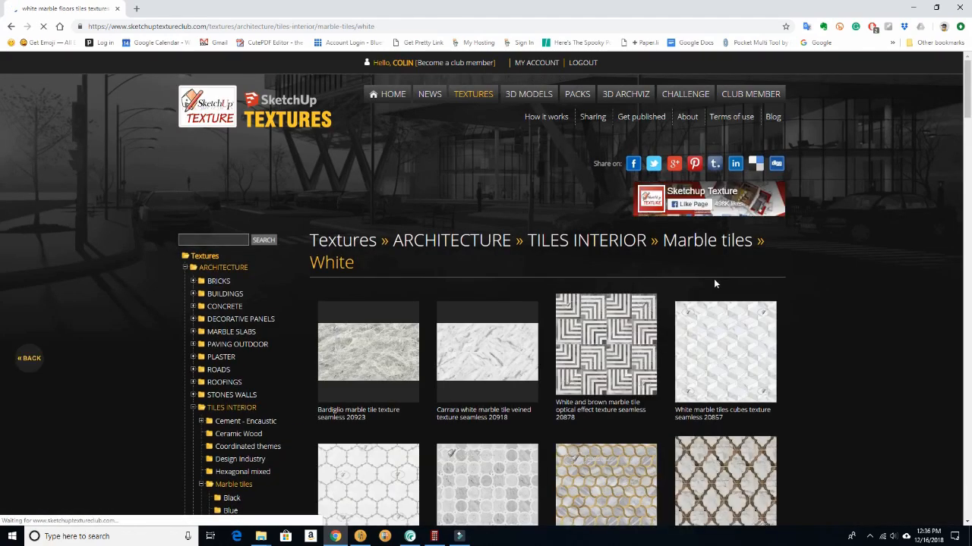
- Browse the white marble tiles and open the texture Carrara colubraia marble floor tile texture seamless 14834
{"action": "scroll", "coordinate": [838, 306], "scroll_direction": "down", "scroll_amount": 5}
{"action": "scroll", "coordinate": [840, 311], "scroll_direction": "down", "scroll_amount": 6}
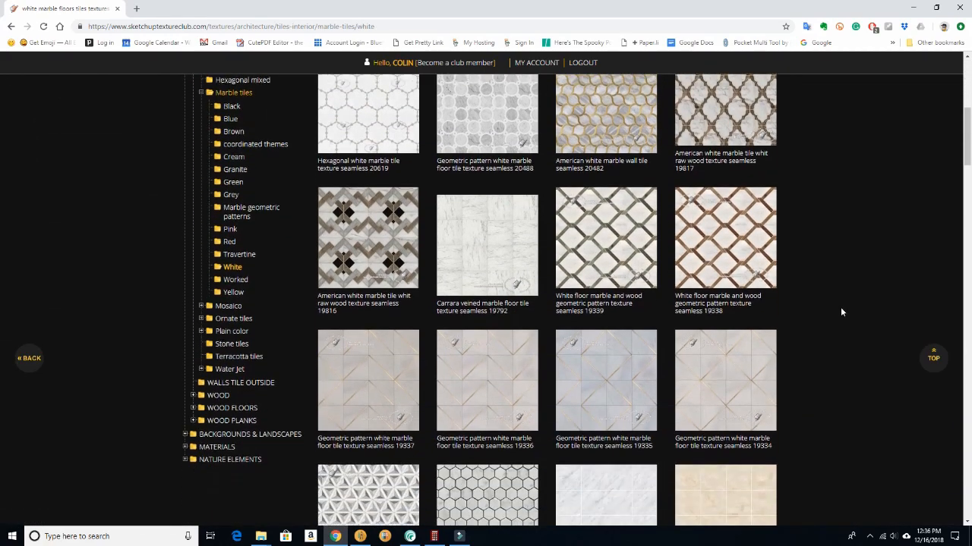
{"action": "scroll", "coordinate": [841, 313], "scroll_direction": "down", "scroll_amount": 7}
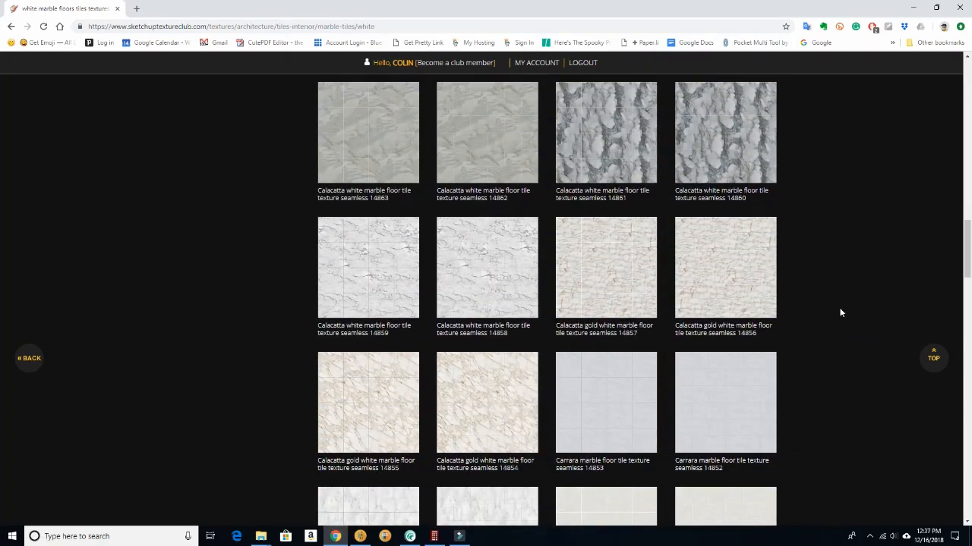
{"action": "scroll", "coordinate": [841, 312], "scroll_direction": "down", "scroll_amount": 7}
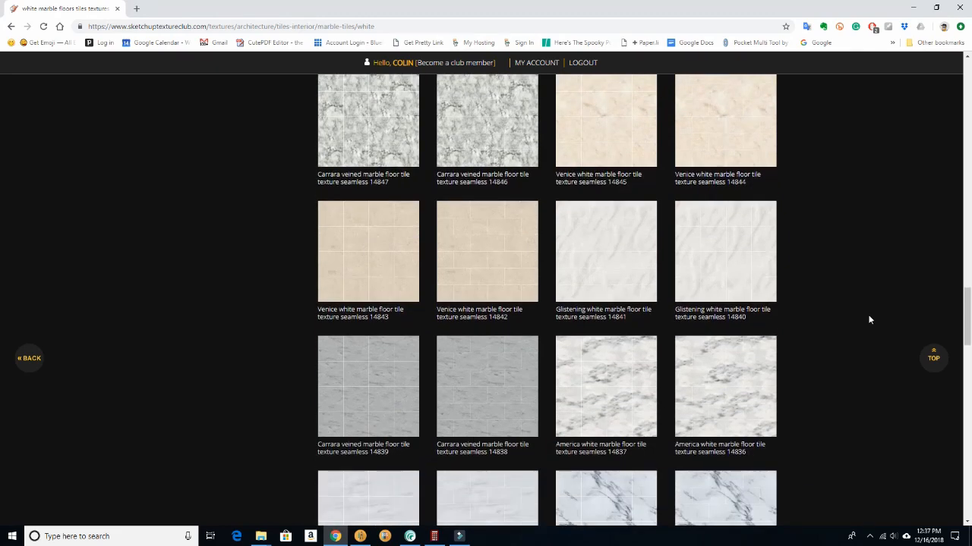
{"action": "scroll", "coordinate": [870, 320], "scroll_direction": "down", "scroll_amount": 3}
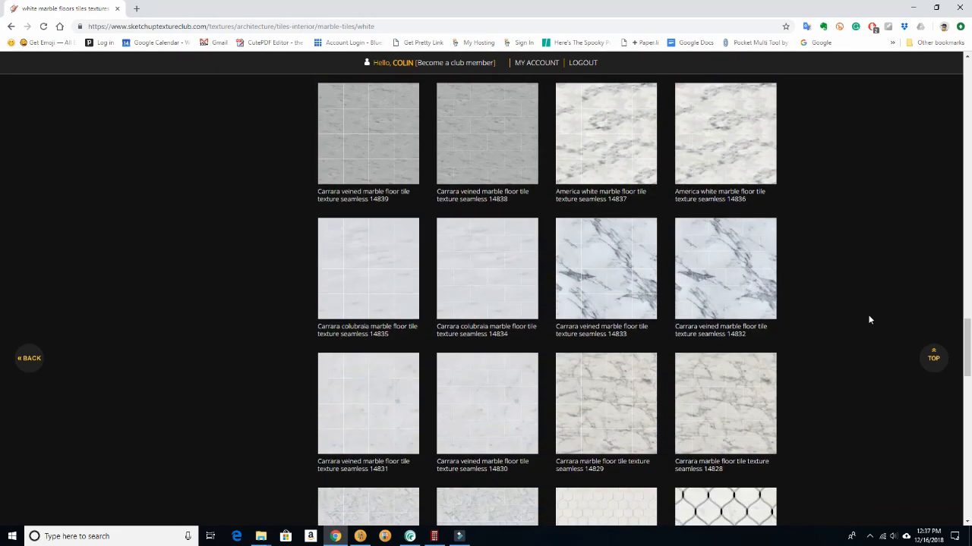
{"action": "left_click", "coordinate": [475, 265]}
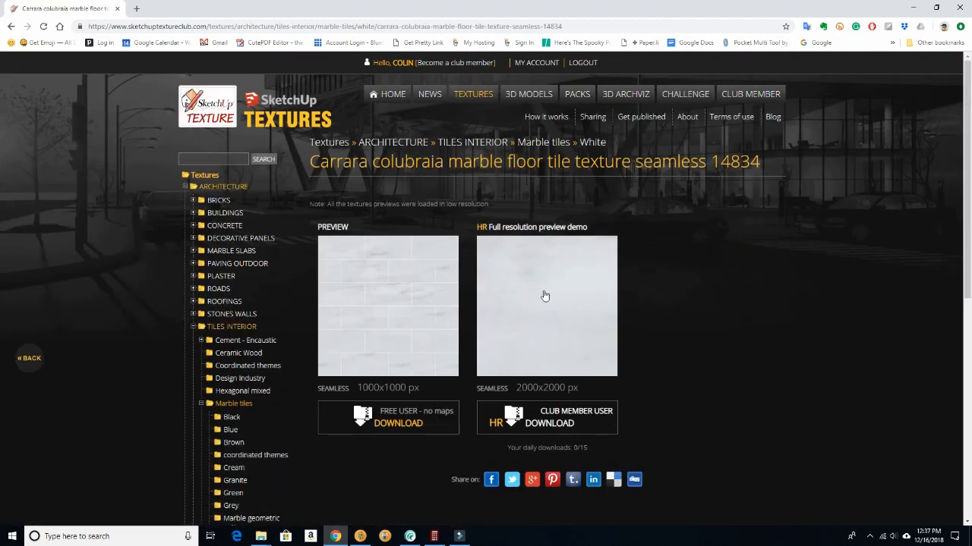
- Download the free-user 1000x1000 px version of the texture and save the zip file in the Downloads folder
{"action": "scroll", "coordinate": [397, 245], "scroll_direction": "down", "scroll_amount": 2}
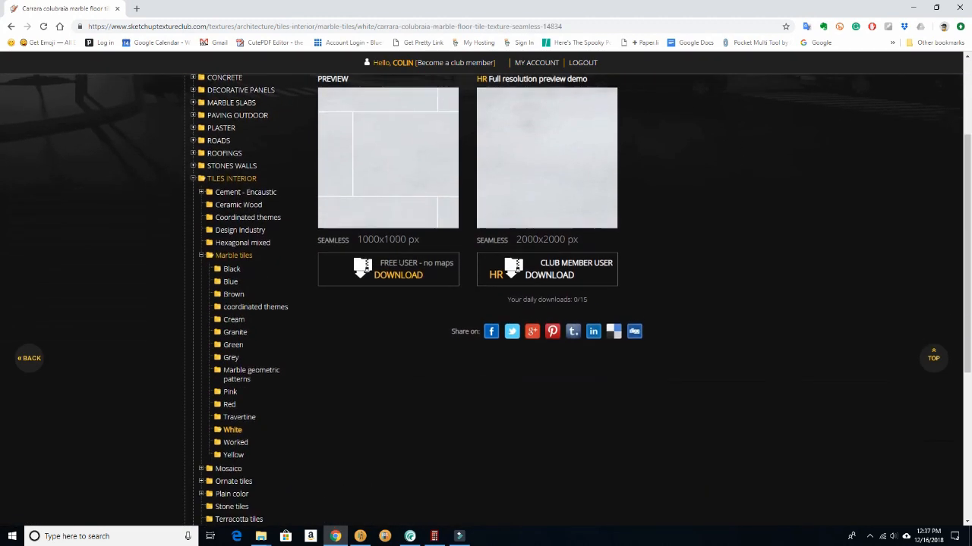
{"action": "left_click", "coordinate": [391, 276]}
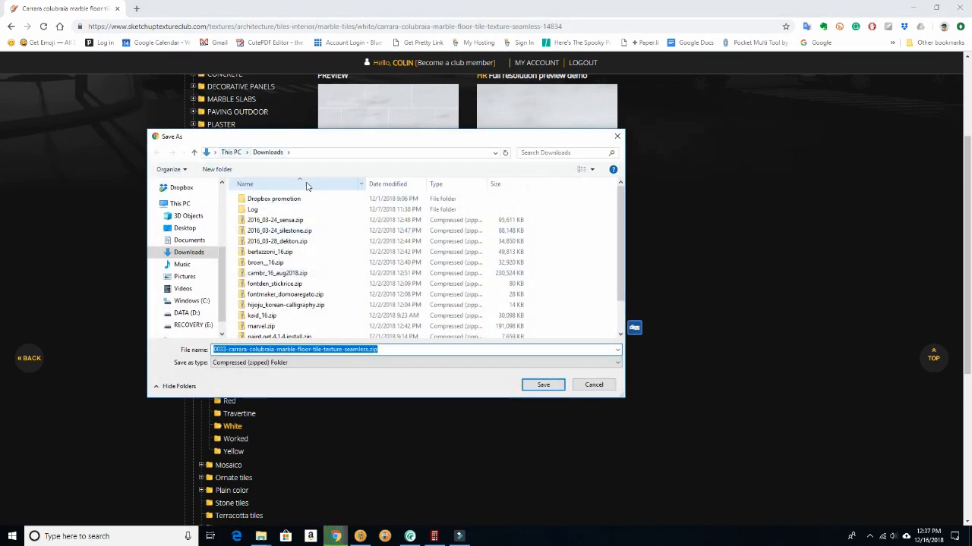
{"action": "left_click", "coordinate": [541, 385]}
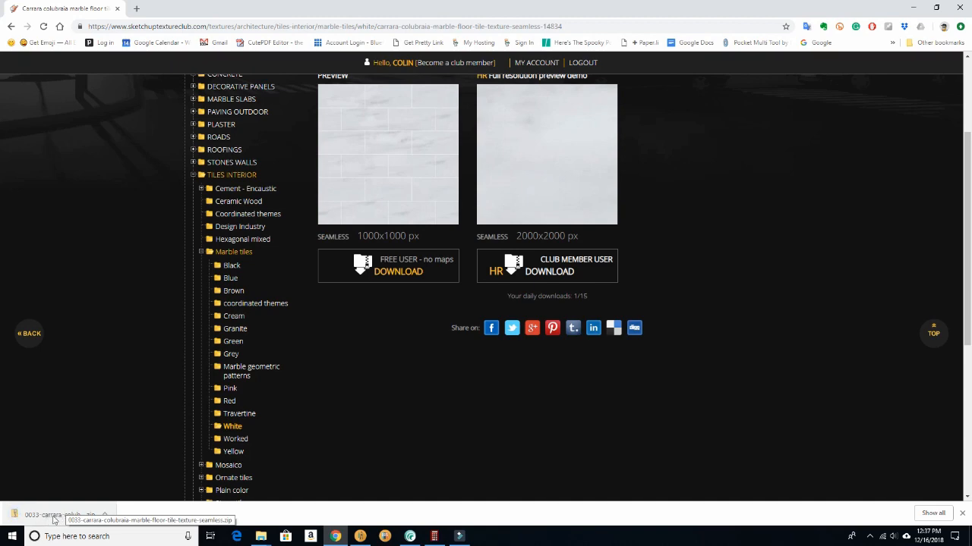
- Open the downloaded Carrara marble zip and extract its contents to the proposed folder in Downloads
{"action": "left_click", "coordinate": [53, 516]}
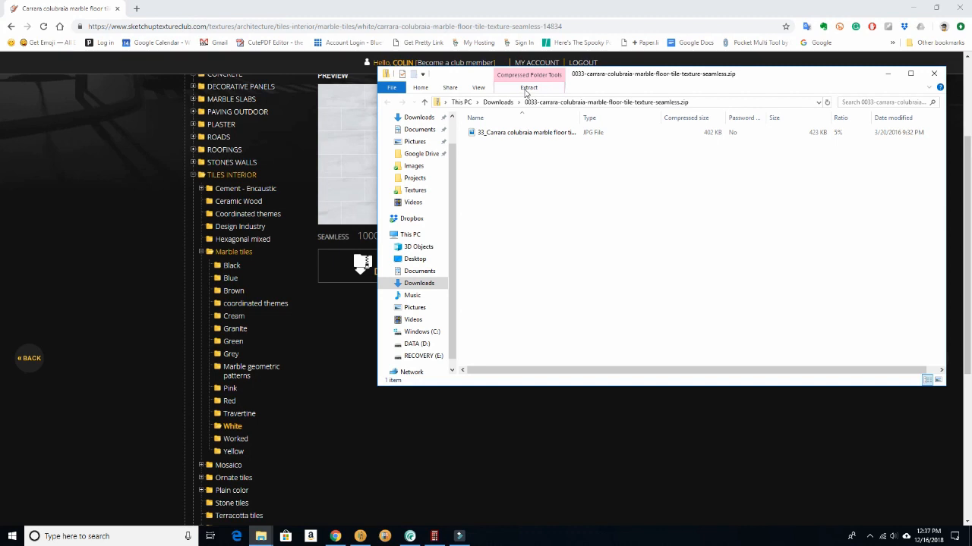
{"action": "left_click", "coordinate": [527, 88]}
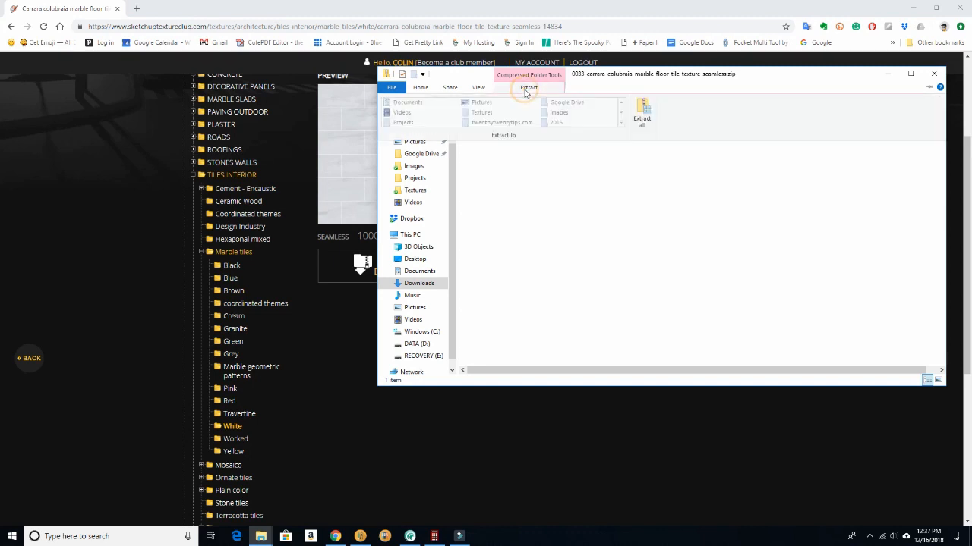
{"action": "left_click", "coordinate": [643, 114]}
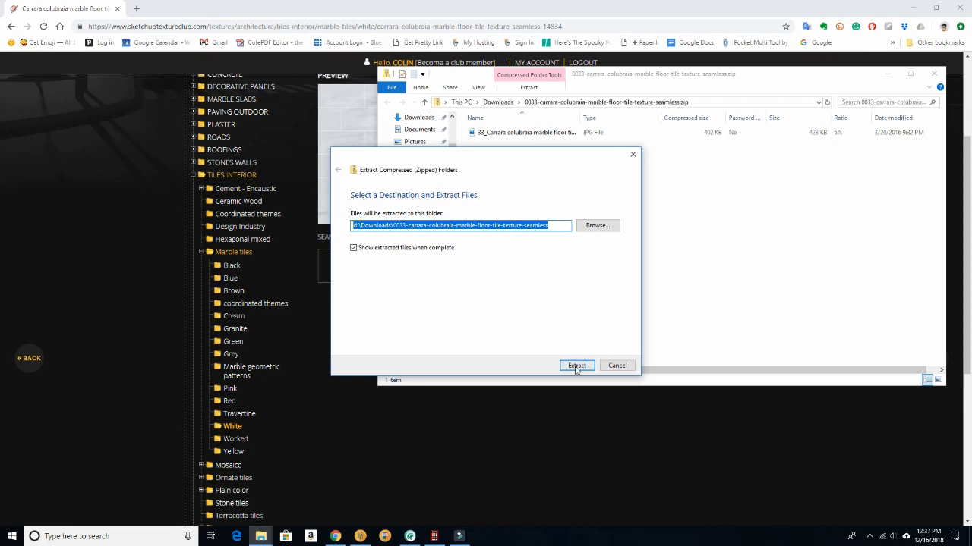
{"action": "left_click", "coordinate": [576, 366]}
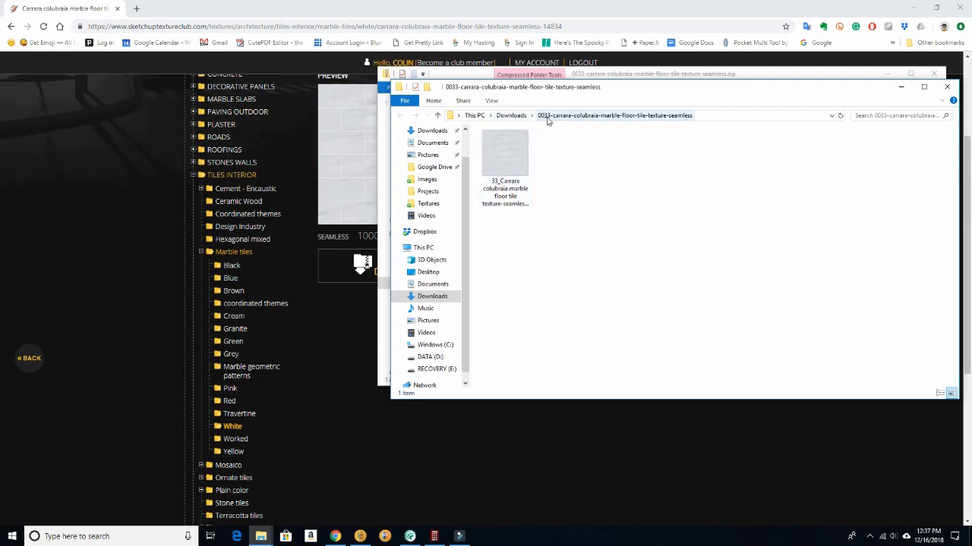
- Close both the extracted folder and the zip window, minimize the browser and switch to 2020 Design
{"action": "left_click", "coordinate": [951, 90]}
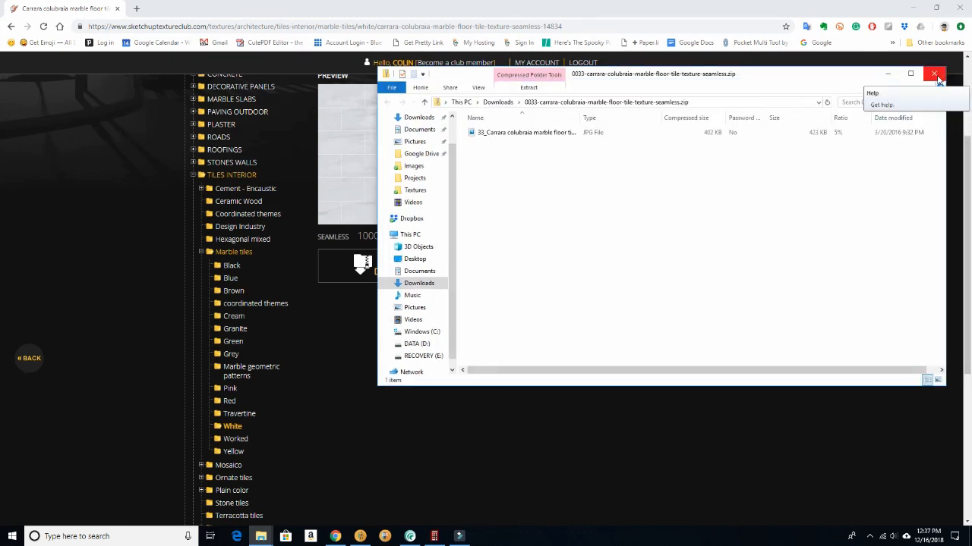
{"action": "left_click", "coordinate": [937, 75]}
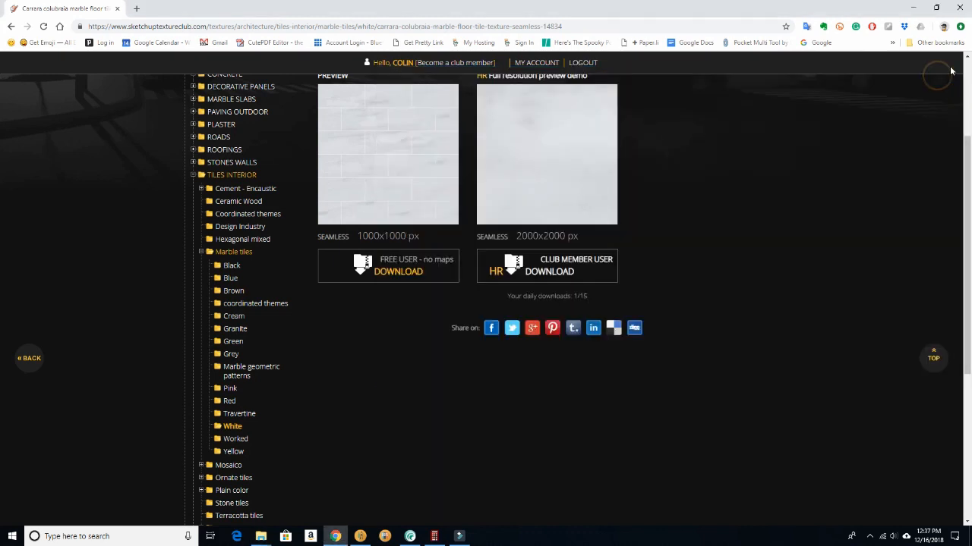
{"action": "left_click", "coordinate": [911, 8]}
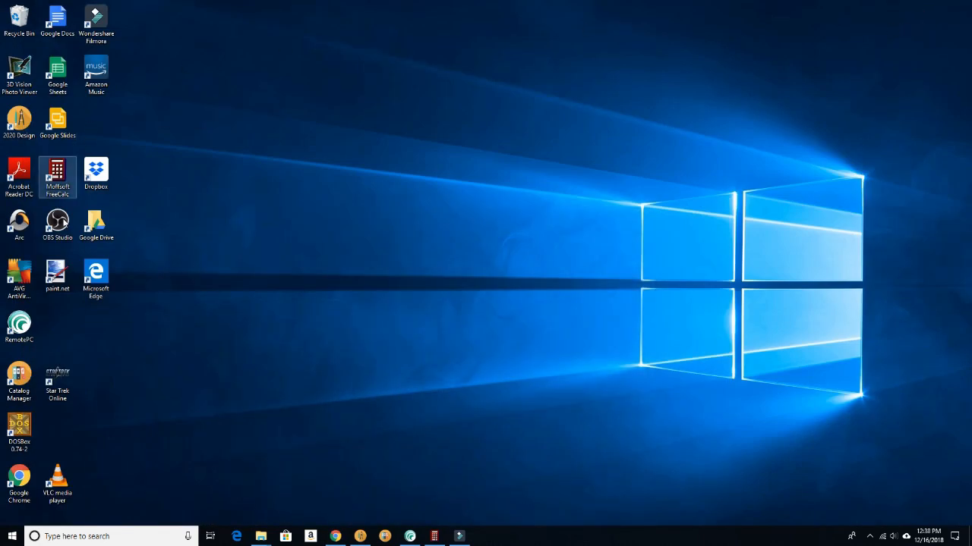
{"action": "left_click", "coordinate": [359, 537]}
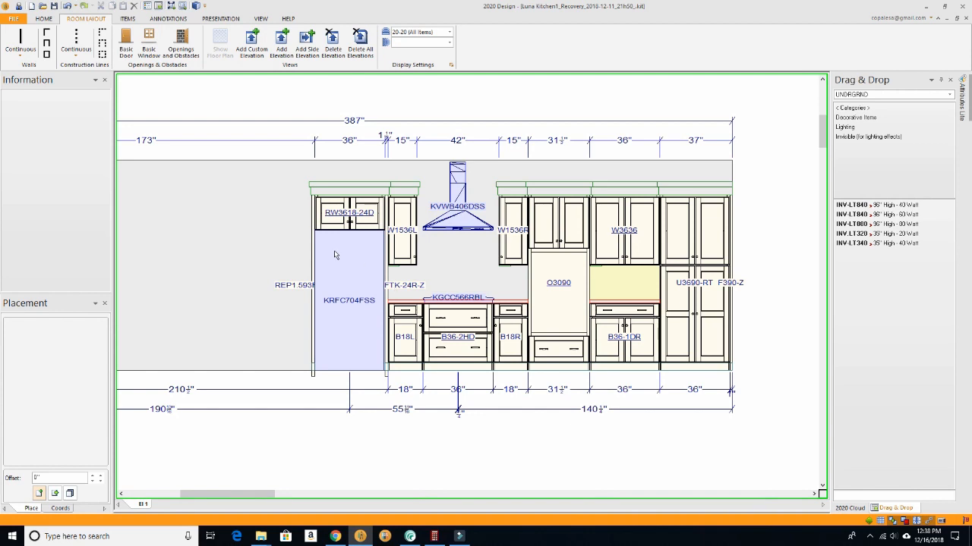
- Draw a surface outlining the backsplash area above the cooktop countertop, between the wall cabinets and up to the range hood
{"action": "left_click", "coordinate": [126, 19]}
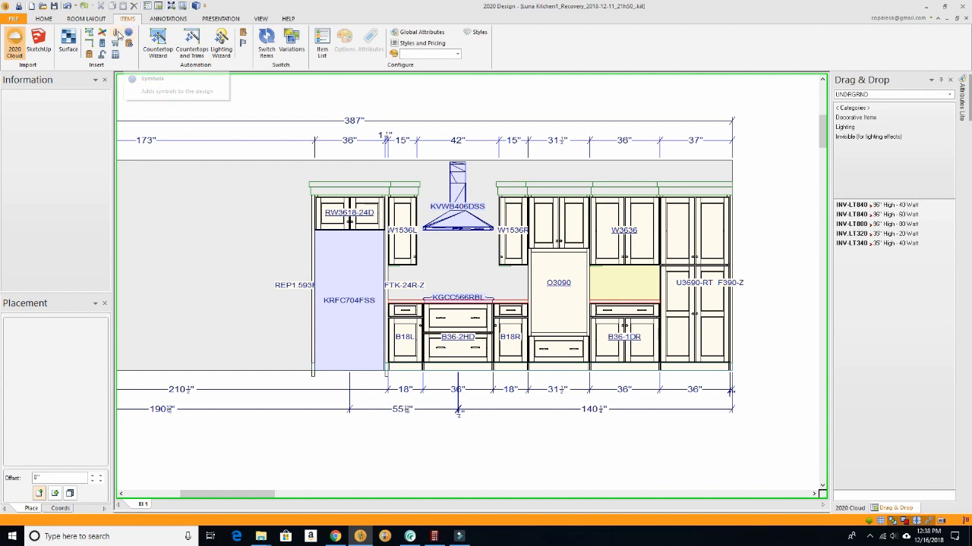
{"action": "left_click", "coordinate": [68, 43]}
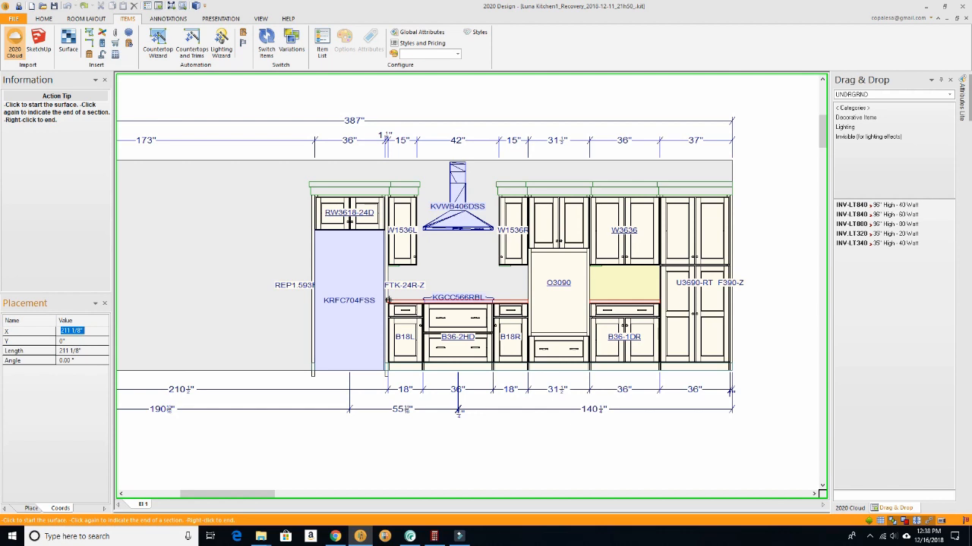
{"action": "left_click", "coordinate": [388, 300]}
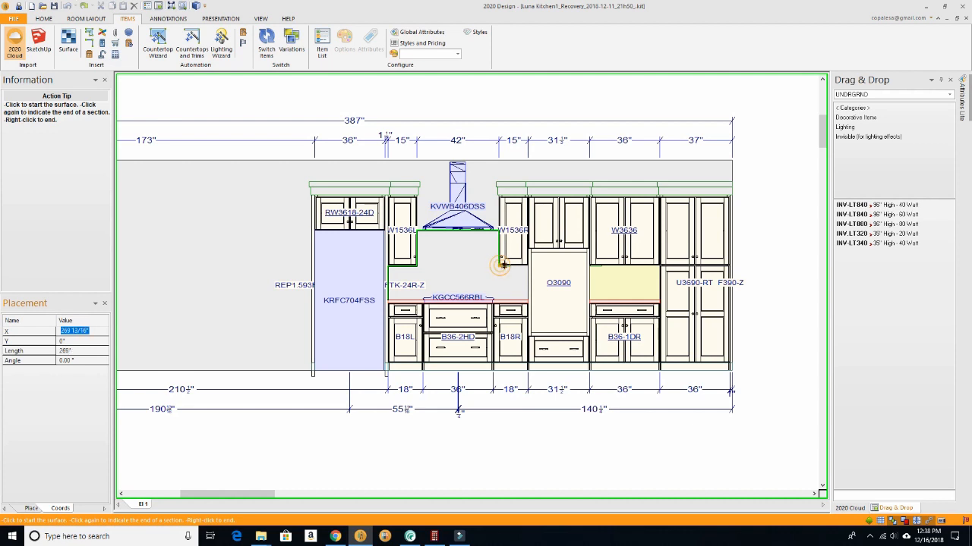
{"action": "left_click", "coordinate": [527, 300]}
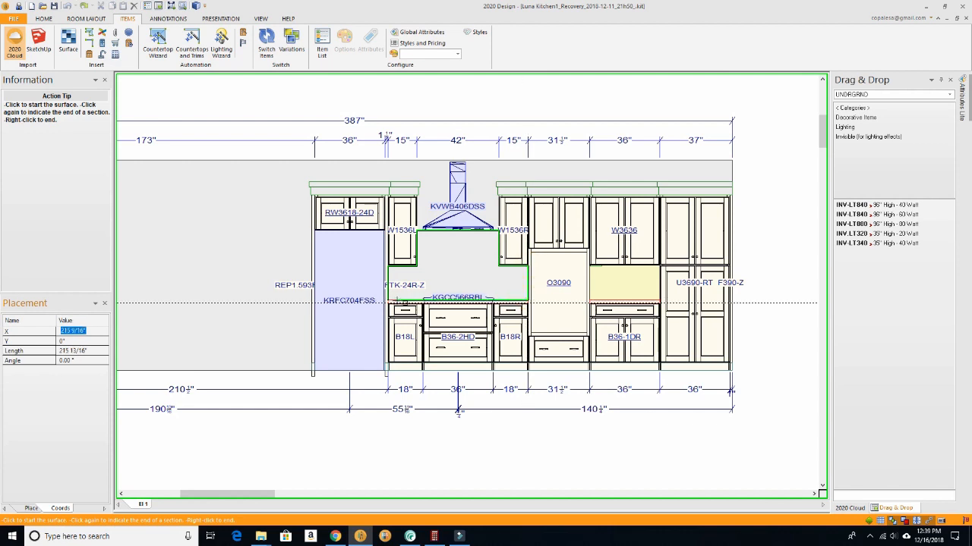
{"action": "left_click", "coordinate": [388, 300]}
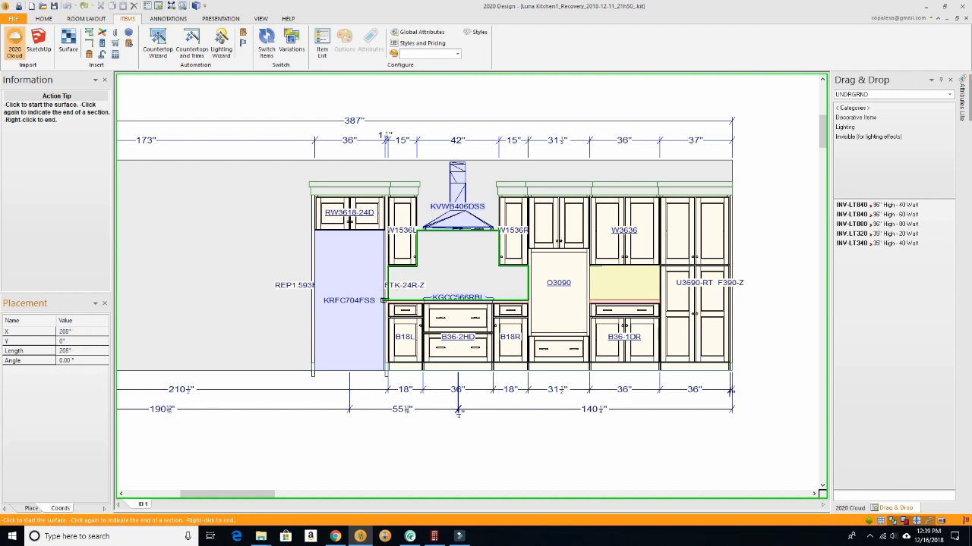
{"action": "right_click", "coordinate": [389, 299]}
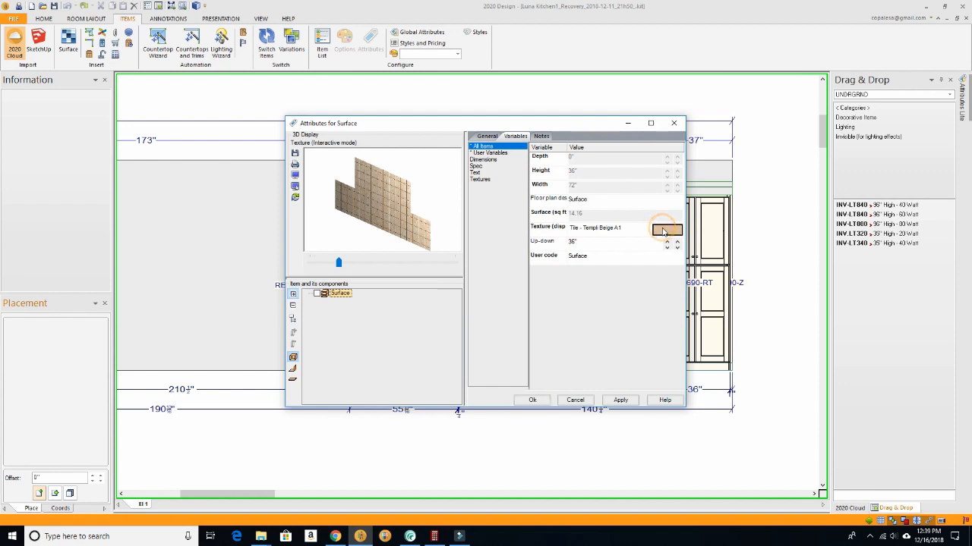
- Add 33_Carrara colubraia marble floor tile texture-seamless.jpg from its extracted Downloads folder to the User Texture Library for the surface's texture
{"action": "left_click", "coordinate": [662, 231]}
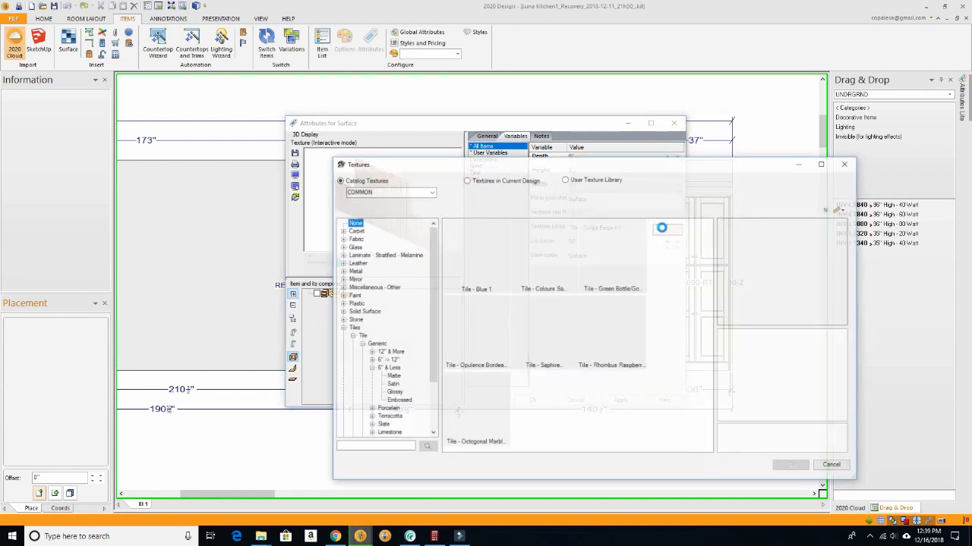
{"action": "left_click", "coordinate": [566, 180]}
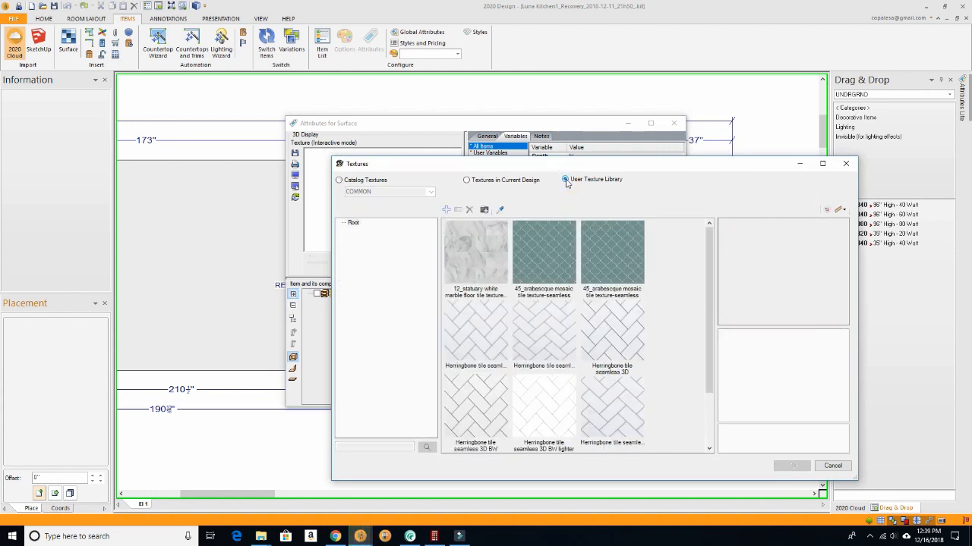
{"action": "left_click", "coordinate": [484, 210]}
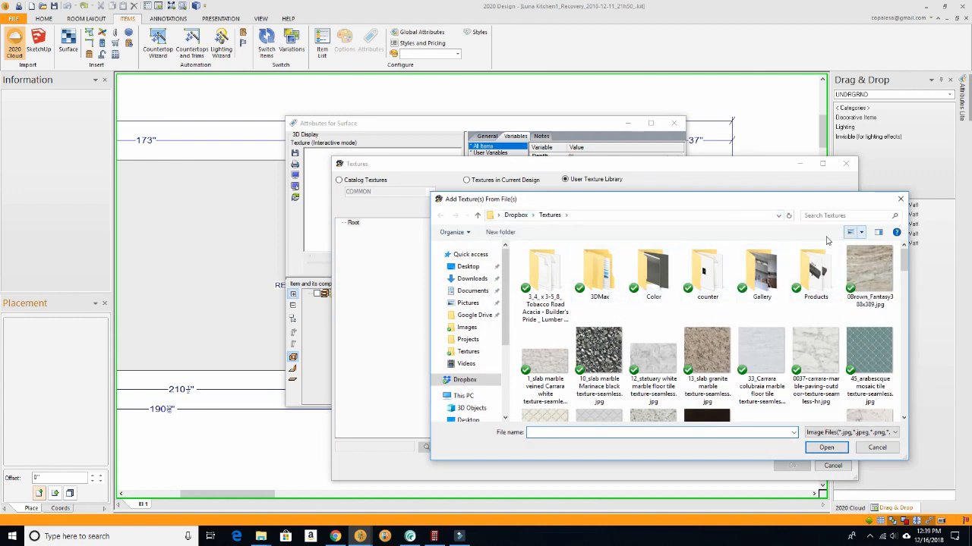
{"action": "left_click", "coordinate": [472, 279]}
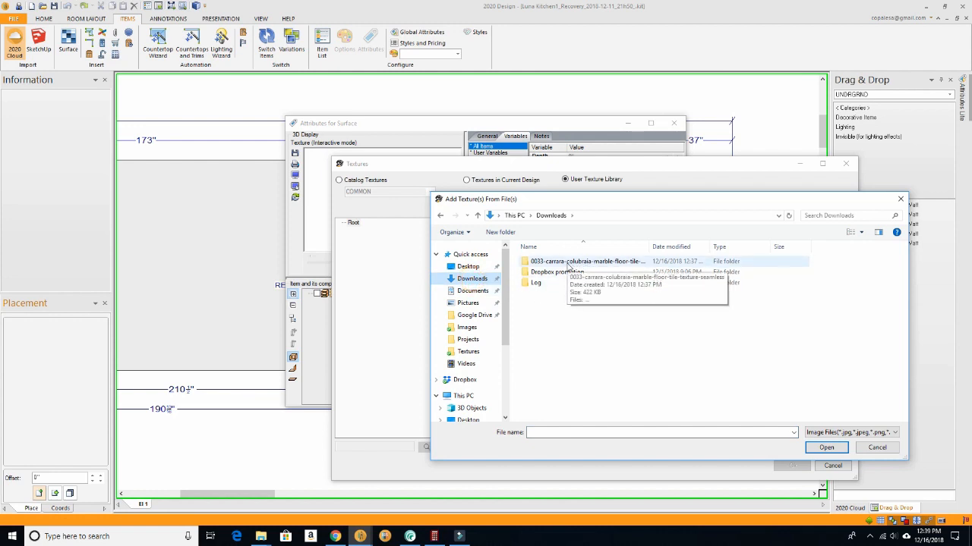
{"action": "double_click", "coordinate": [568, 262]}
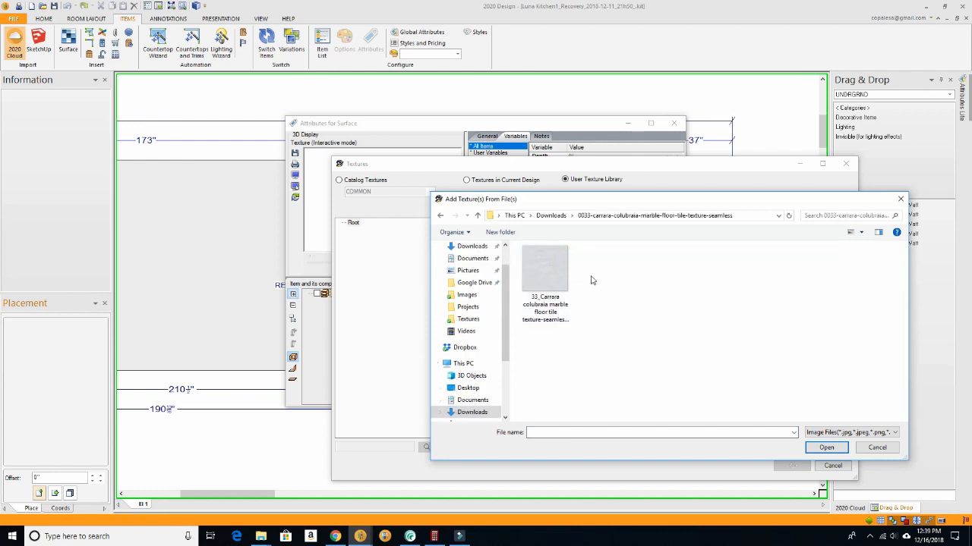
{"action": "left_click", "coordinate": [538, 267]}
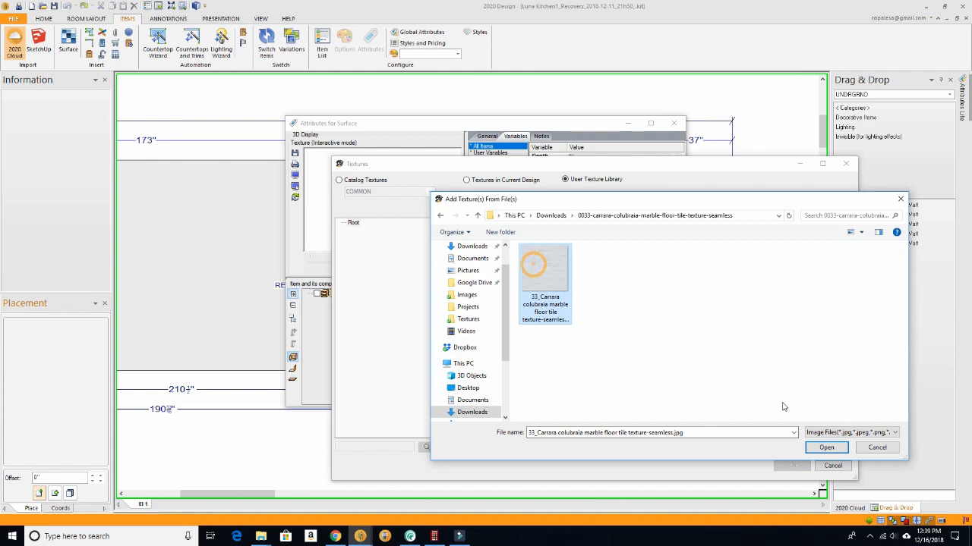
{"action": "left_click", "coordinate": [819, 449]}
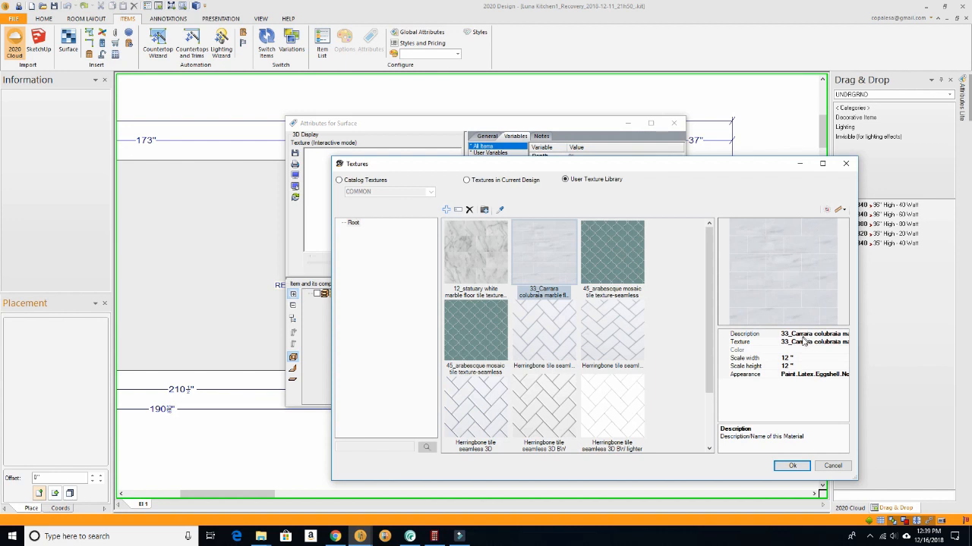
- Set the Carrara texture's scale width and scale height to 24 inches each
{"action": "left_click", "coordinate": [788, 358]}
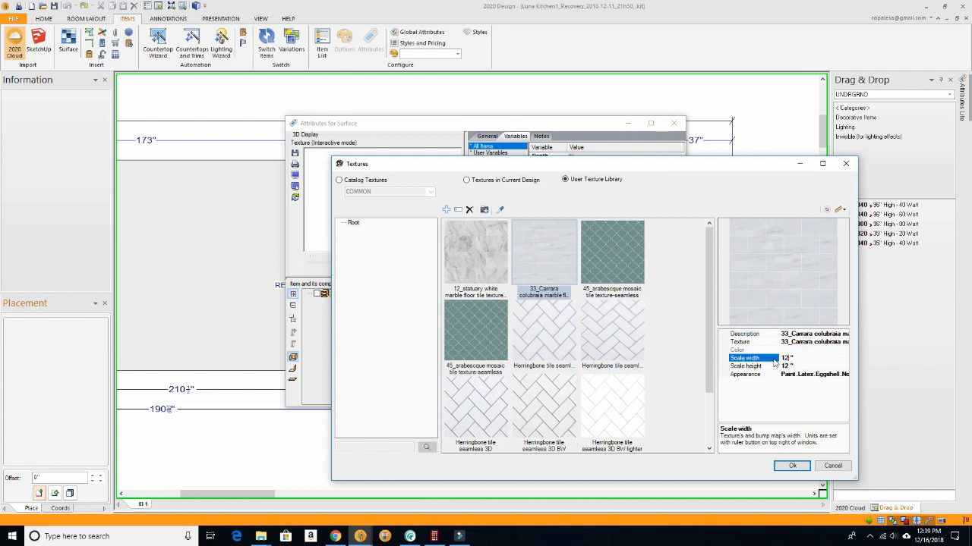
{"action": "key", "text": "BackSpace"}
{"action": "type", "text": "24"}
{"action": "left_click", "coordinate": [788, 365]}
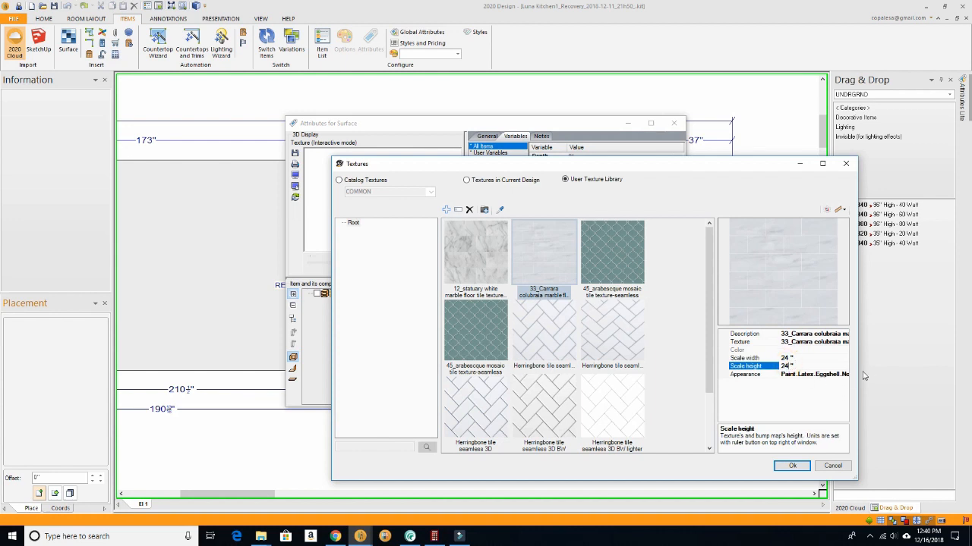
- Widen the Textures window and change the Carrara texture's appearance to Paint, Latex with a SemiGloss finish and no coating
{"action": "mouse_move", "coordinate": [857, 375]}
{"action": "left_mouse_down"}
{"action": "mouse_move", "coordinate": [892, 374]}
{"action": "mouse_move", "coordinate": [866, 375]}
{"action": "left_mouse_up"}
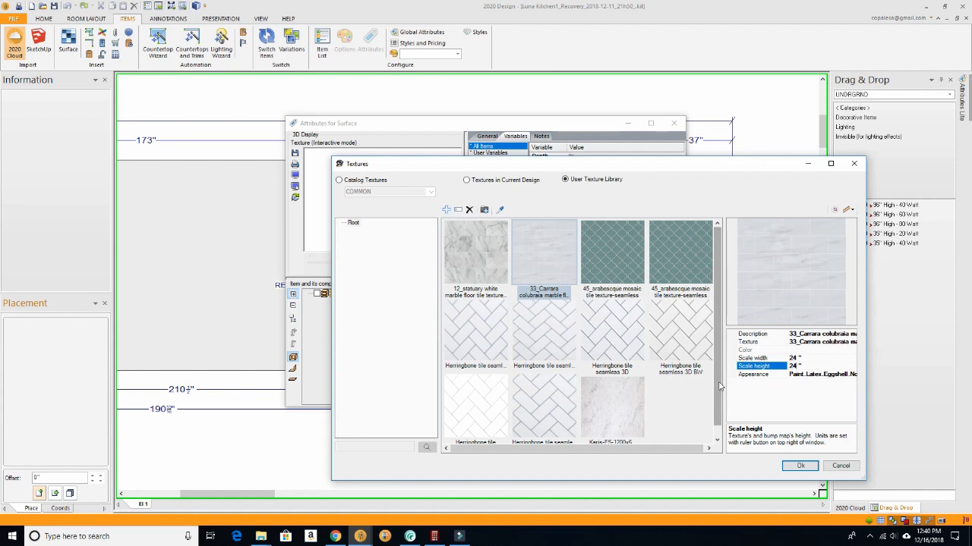
{"action": "left_click", "coordinate": [795, 375]}
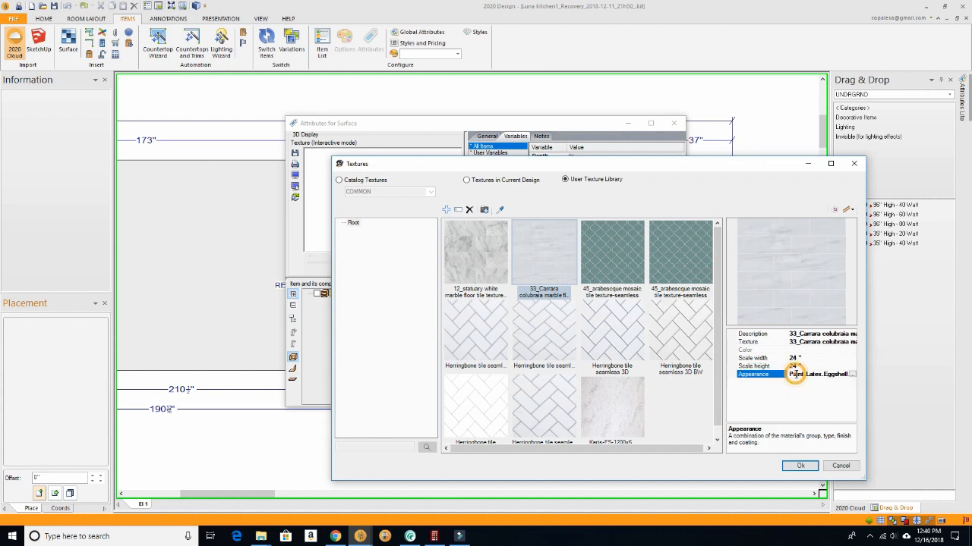
{"action": "left_click", "coordinate": [852, 377]}
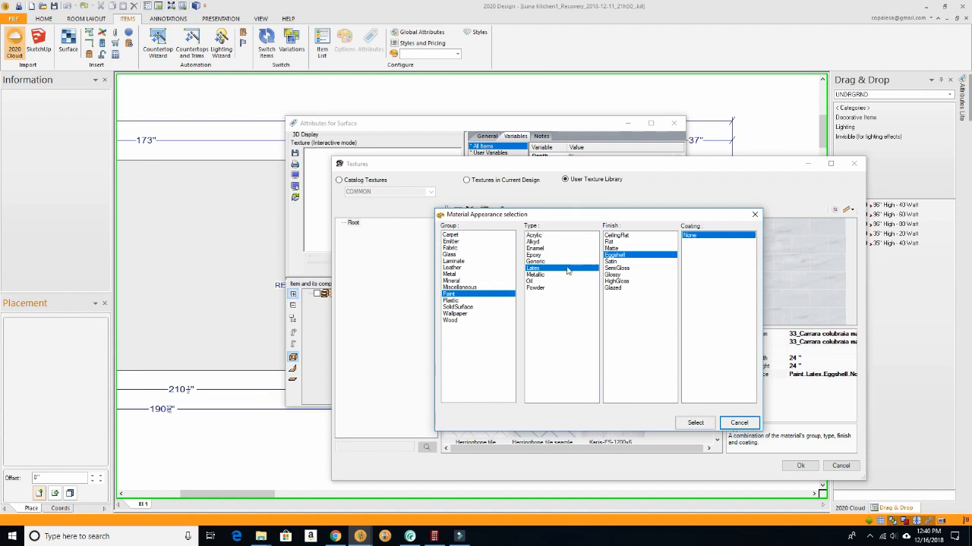
{"action": "mouse_move", "coordinate": [620, 223]}
{"action": "left_mouse_down"}
{"action": "mouse_move", "coordinate": [635, 326]}
{"action": "mouse_move", "coordinate": [615, 231]}
{"action": "left_mouse_up"}
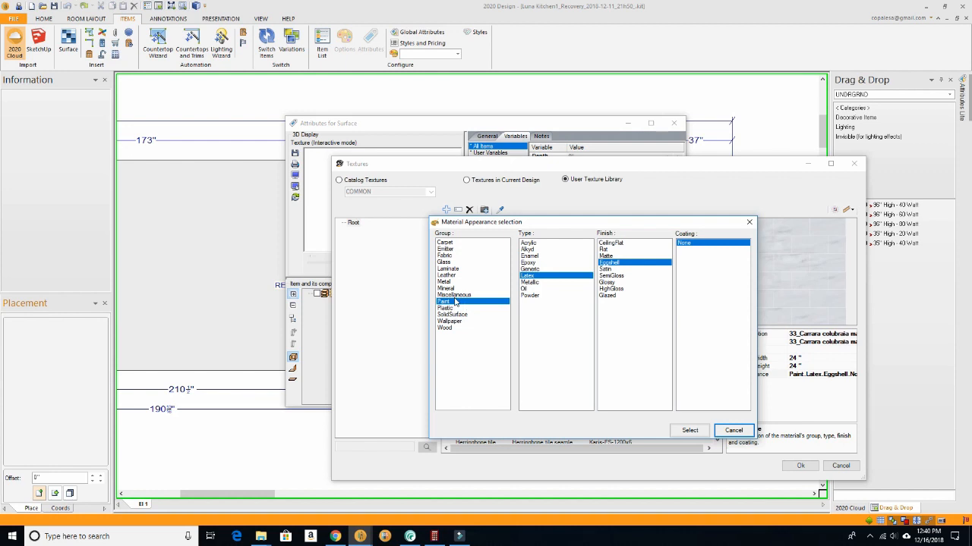
{"action": "left_click", "coordinate": [614, 276]}
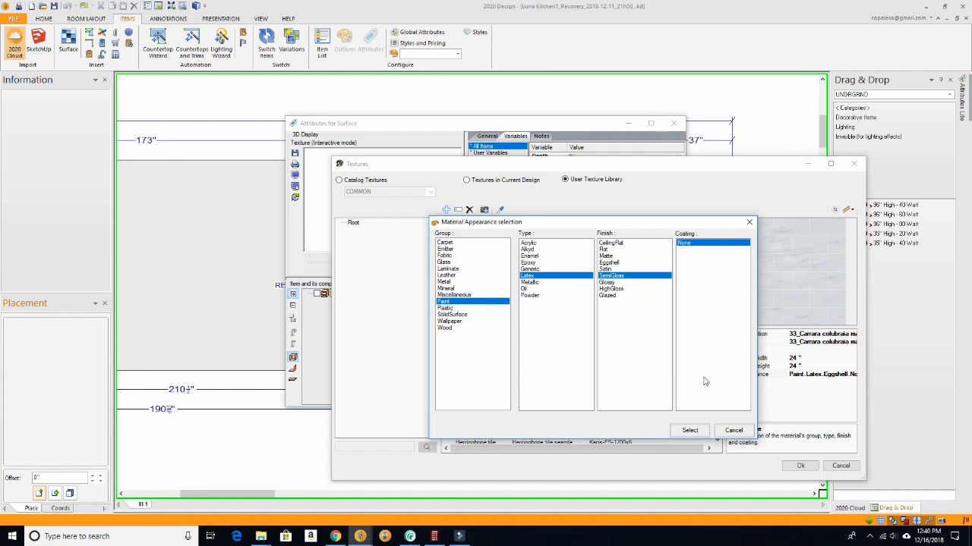
{"action": "left_click", "coordinate": [689, 430]}
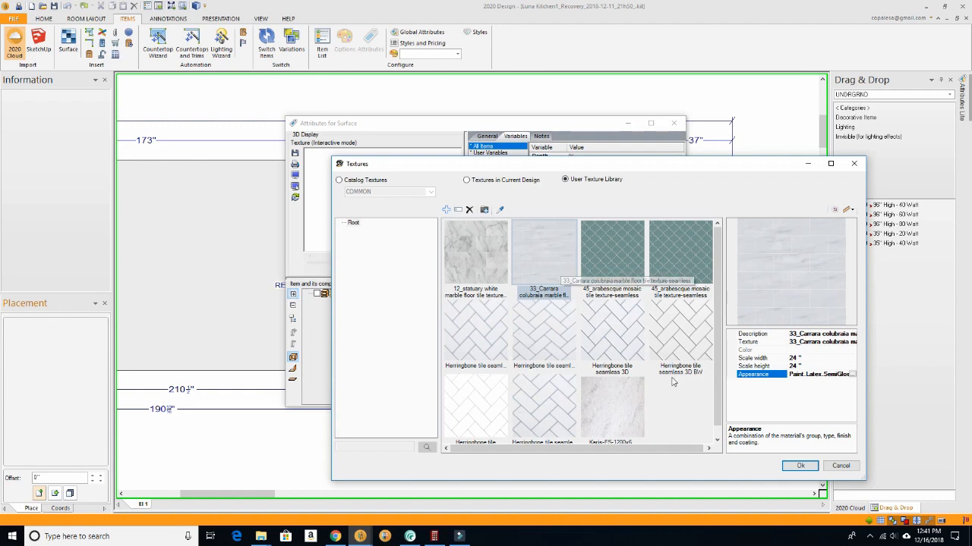
- Assign the Carrara texture to the backsplash surface, inspect it close up in the 3D preview and accept the surface attributes
{"action": "left_click", "coordinate": [800, 466]}
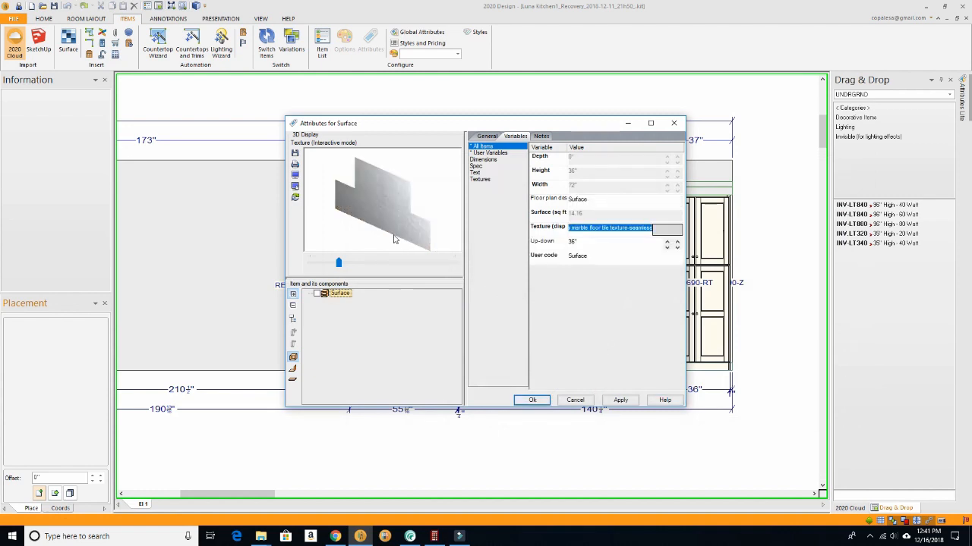
{"action": "mouse_move", "coordinate": [395, 219]}
{"action": "left_mouse_down"}
{"action": "mouse_move", "coordinate": [440, 217]}
{"action": "mouse_move", "coordinate": [400, 212]}
{"action": "left_mouse_up"}
{"action": "scroll", "coordinate": [398, 212], "scroll_direction": "up", "scroll_amount": 6}
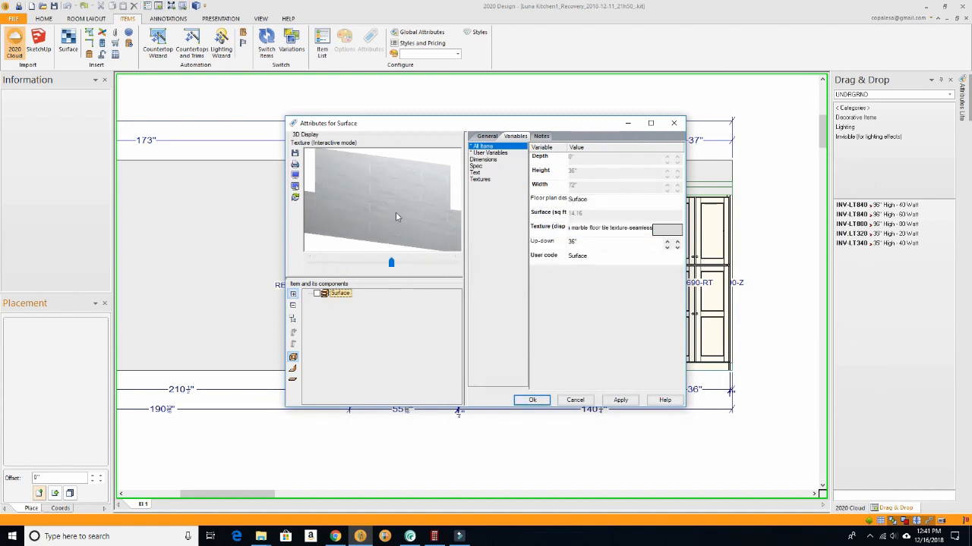
{"action": "scroll", "coordinate": [395, 212], "scroll_direction": "up", "scroll_amount": 4}
{"action": "left_click_drag", "start_coordinate": [396, 212], "coordinate": [410, 195]}
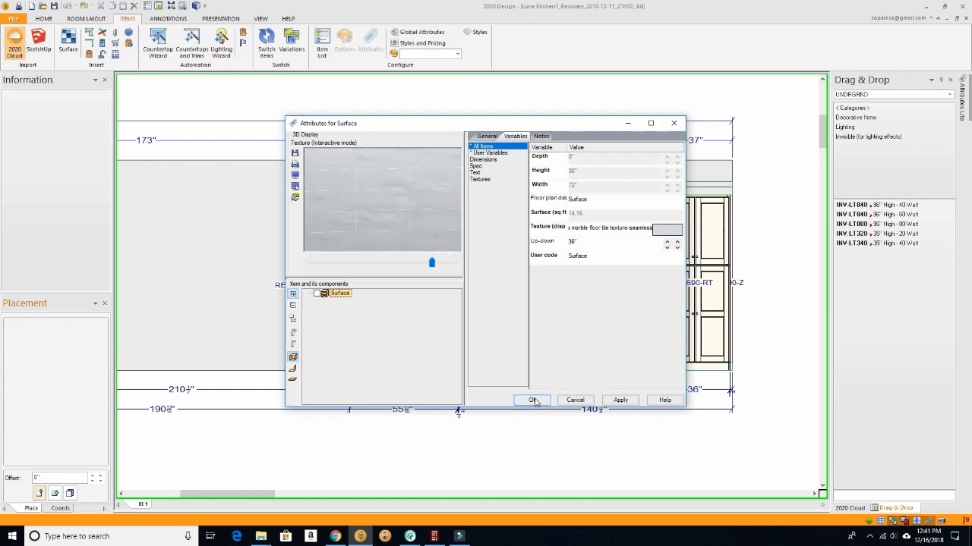
{"action": "left_click", "coordinate": [533, 401]}
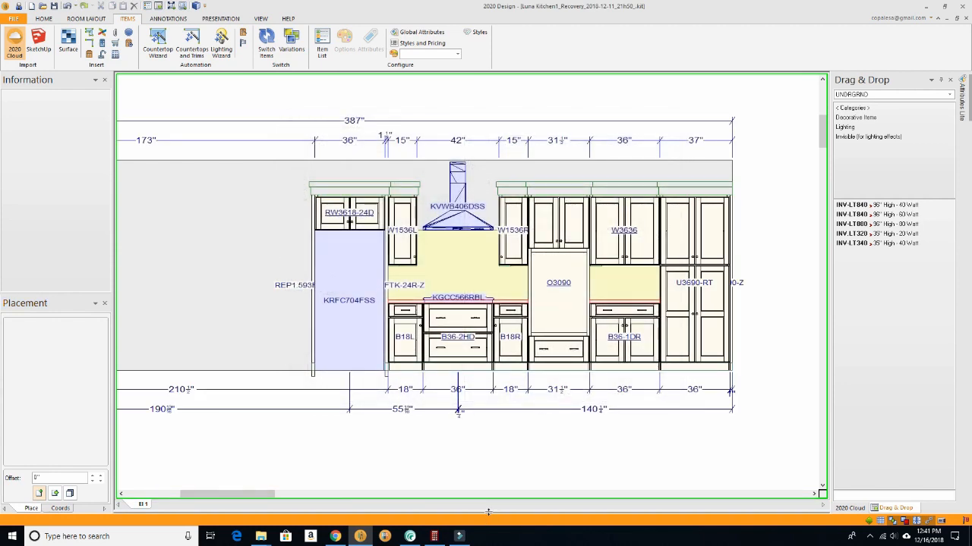
- Open the perspective rendering and examine the Carrara tile backsplash behind the cooktop, both close up and from across the kitchen
{"action": "left_click", "coordinate": [195, 6]}
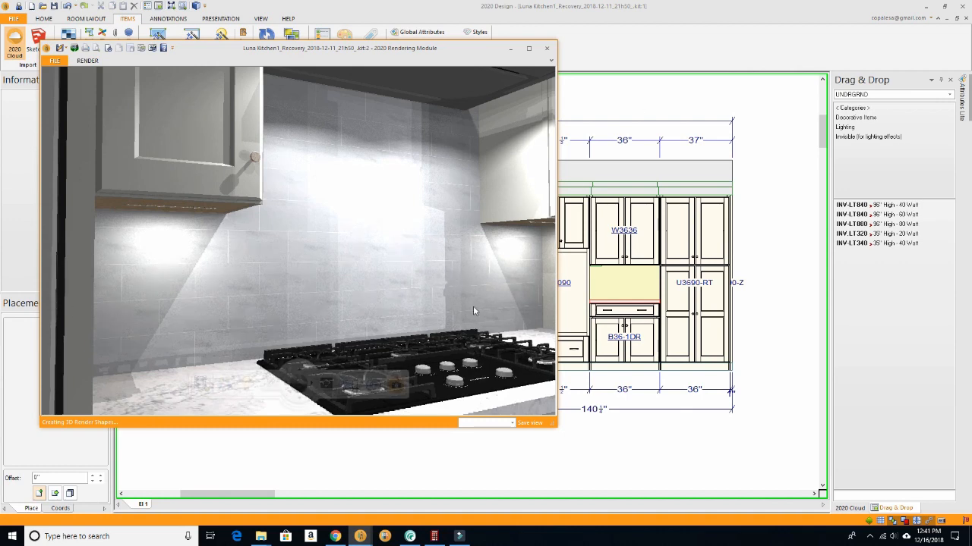
{"action": "left_click_drag", "start_coordinate": [473, 310], "coordinate": [418, 320]}
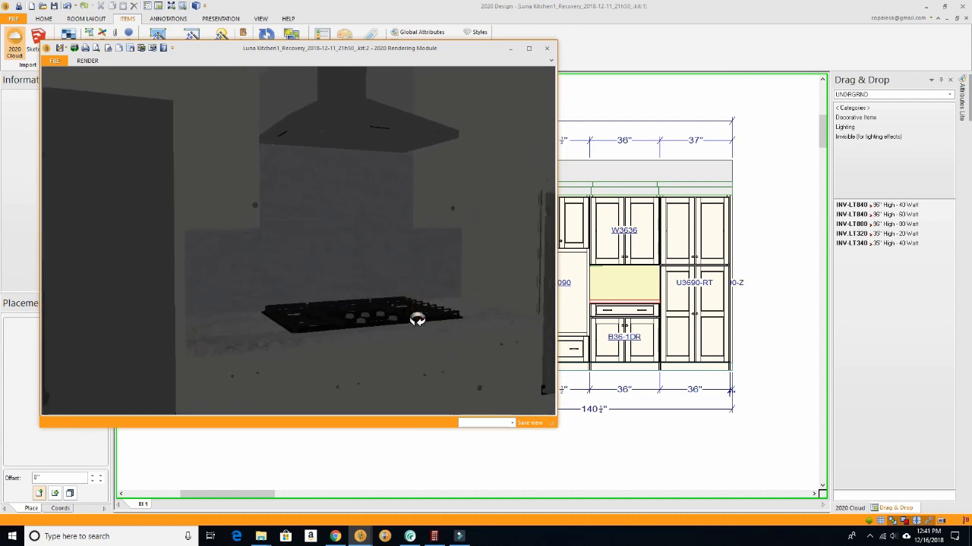
{"action": "scroll", "coordinate": [435, 309], "scroll_direction": "up", "scroll_amount": 3}
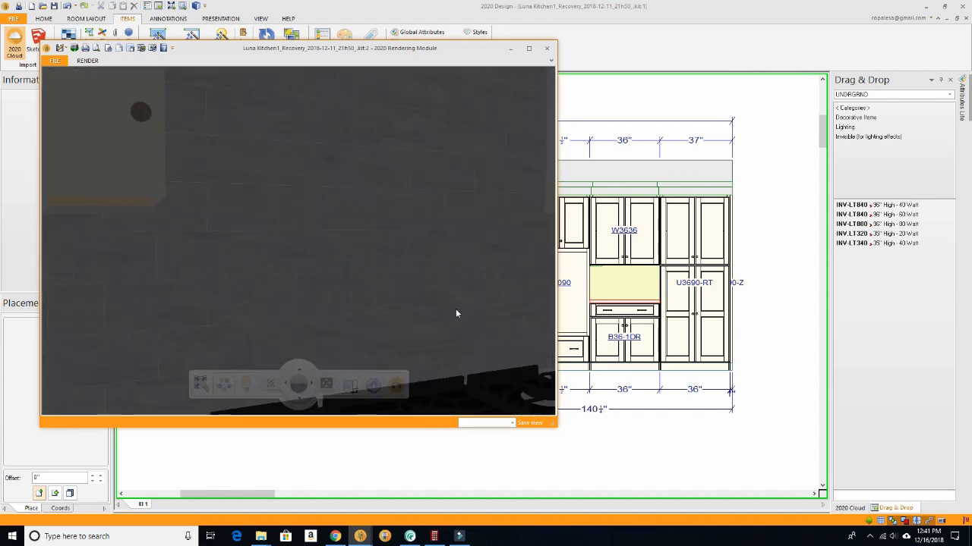
{"action": "scroll", "coordinate": [451, 310], "scroll_direction": "down", "scroll_amount": 2}
{"action": "scroll", "coordinate": [450, 310], "scroll_direction": "down", "scroll_amount": 2}
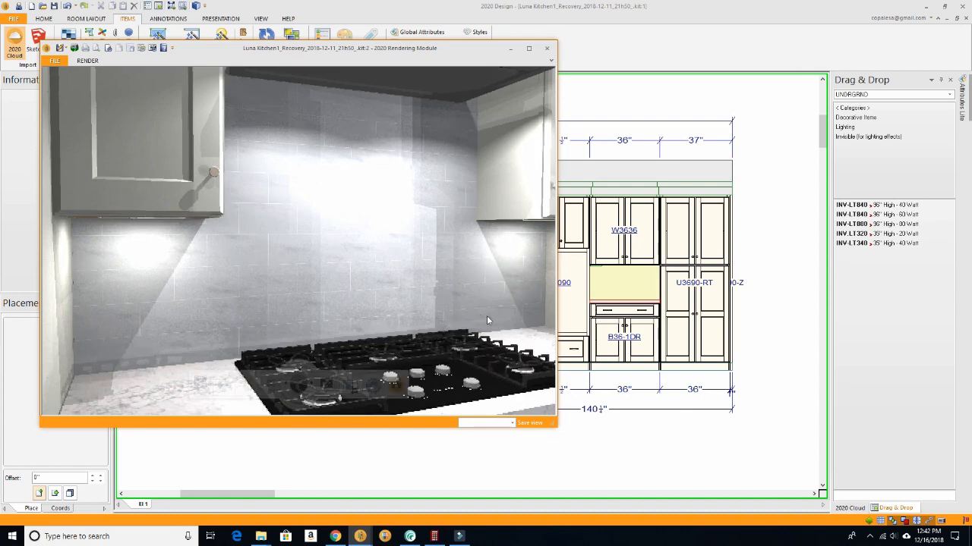
{"action": "scroll", "coordinate": [455, 303], "scroll_direction": "down", "scroll_amount": 5}
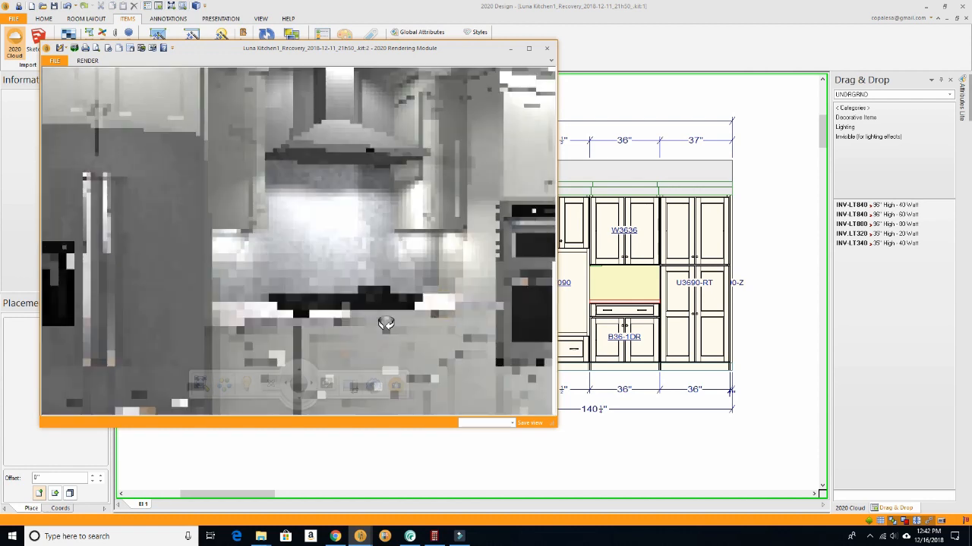
{"action": "left_click_drag", "start_coordinate": [385, 323], "coordinate": [329, 327]}
{"action": "scroll", "coordinate": [387, 293], "scroll_direction": "down", "scroll_amount": 3}
{"action": "left_click_drag", "start_coordinate": [387, 293], "coordinate": [245, 290]}
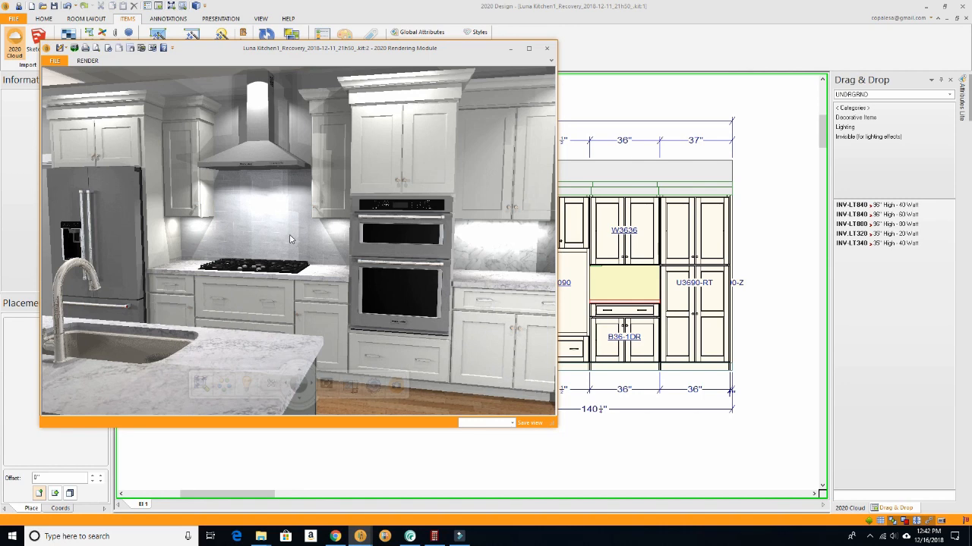
{"action": "scroll", "coordinate": [284, 230], "scroll_direction": "up", "scroll_amount": 3}
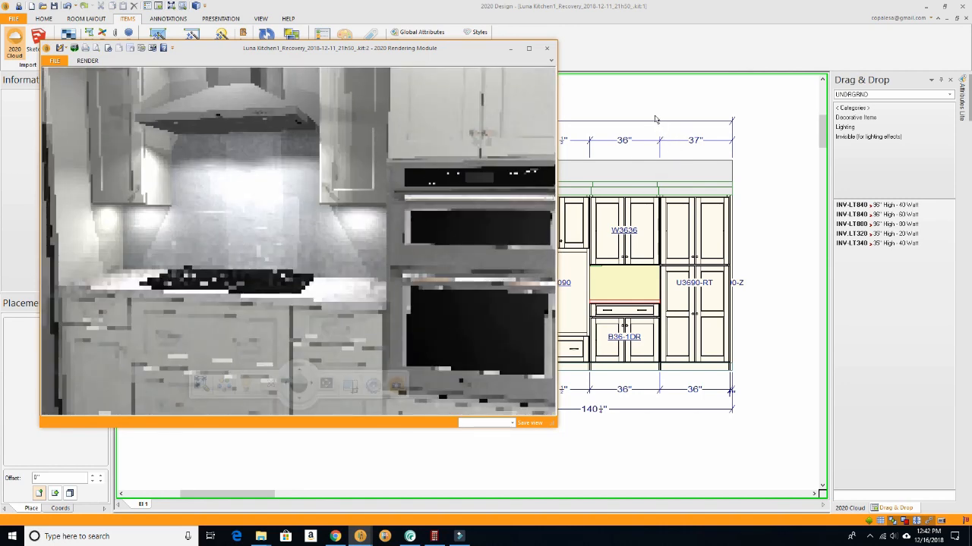
- Return to the elevation and change the cooktop backsplash surface's texture to the 12-inch HighGloss arabesque mosaic tile from the User Texture Library
{"action": "left_click", "coordinate": [654, 116]}
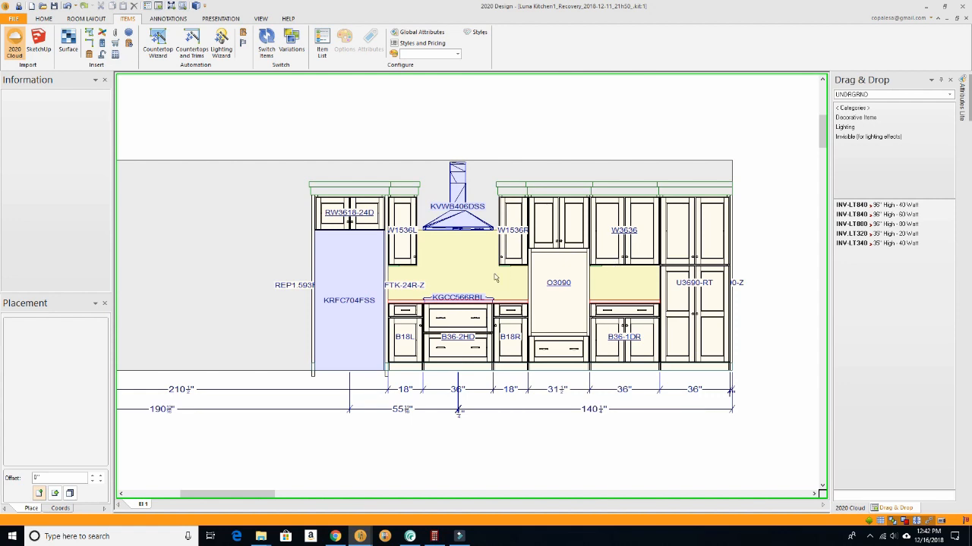
{"action": "right_click", "coordinate": [458, 274]}
{"action": "mouse_move", "coordinate": [477, 280]}
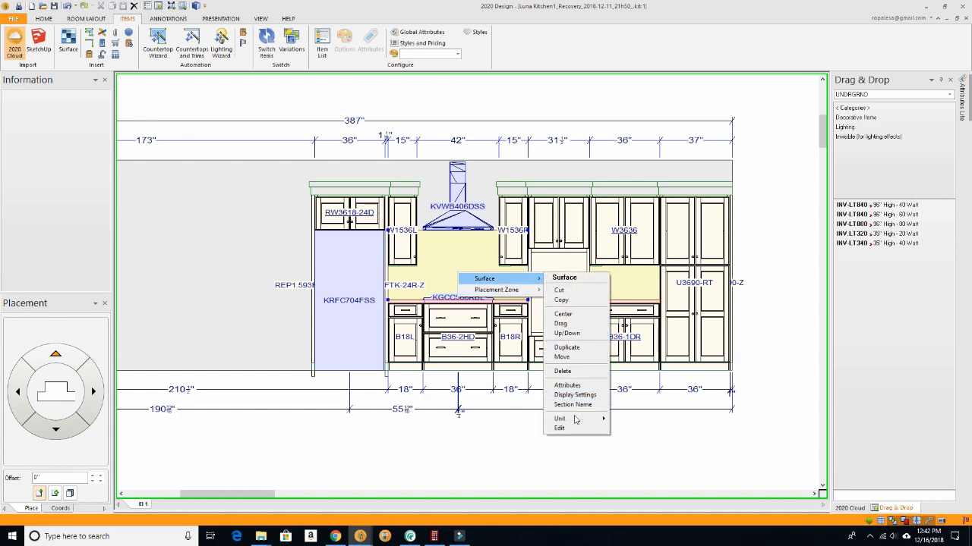
{"action": "left_click", "coordinate": [568, 386]}
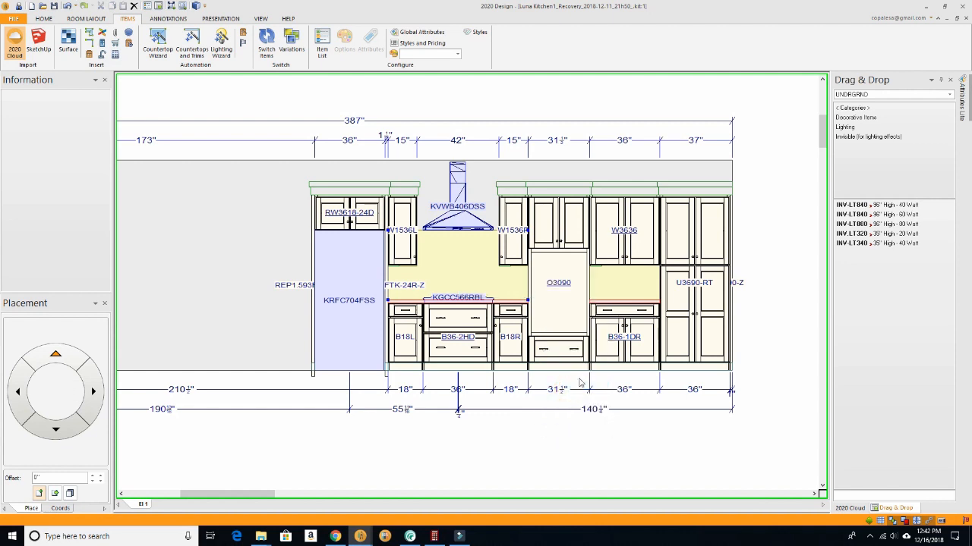
{"action": "left_click", "coordinate": [516, 137]}
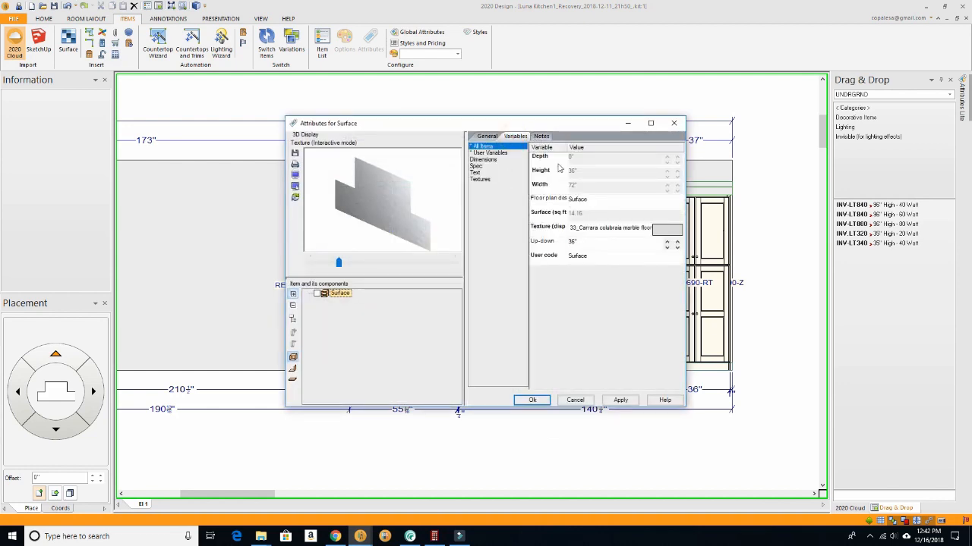
{"action": "left_click", "coordinate": [668, 228]}
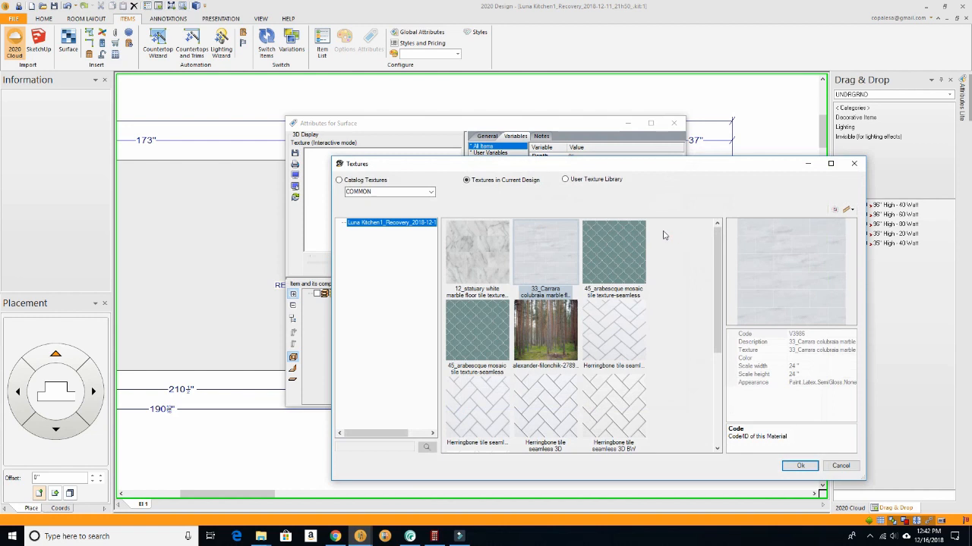
{"action": "left_click", "coordinate": [581, 181]}
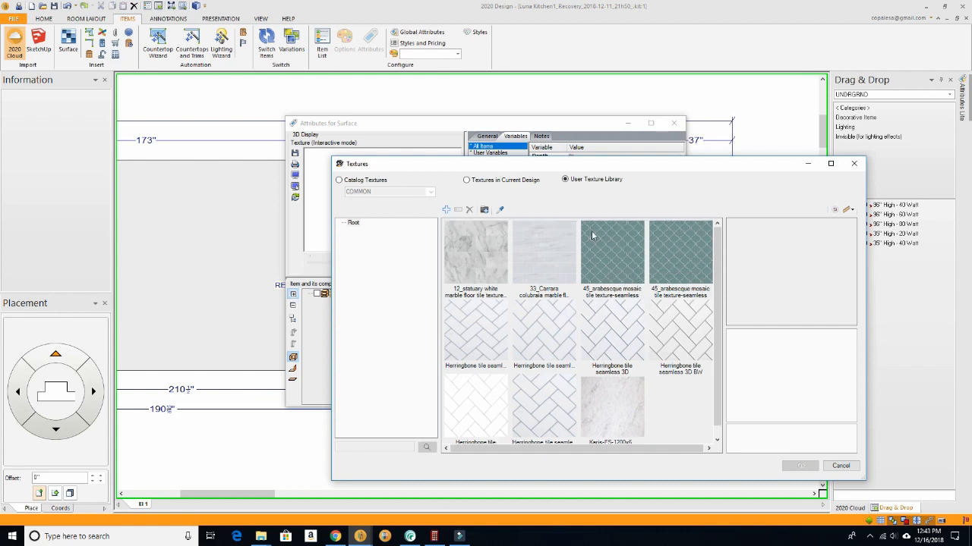
{"action": "scroll", "coordinate": [660, 269], "scroll_direction": "down", "scroll_amount": 1}
{"action": "scroll", "coordinate": [660, 270], "scroll_direction": "up", "scroll_amount": 1}
{"action": "left_click", "coordinate": [617, 252]}
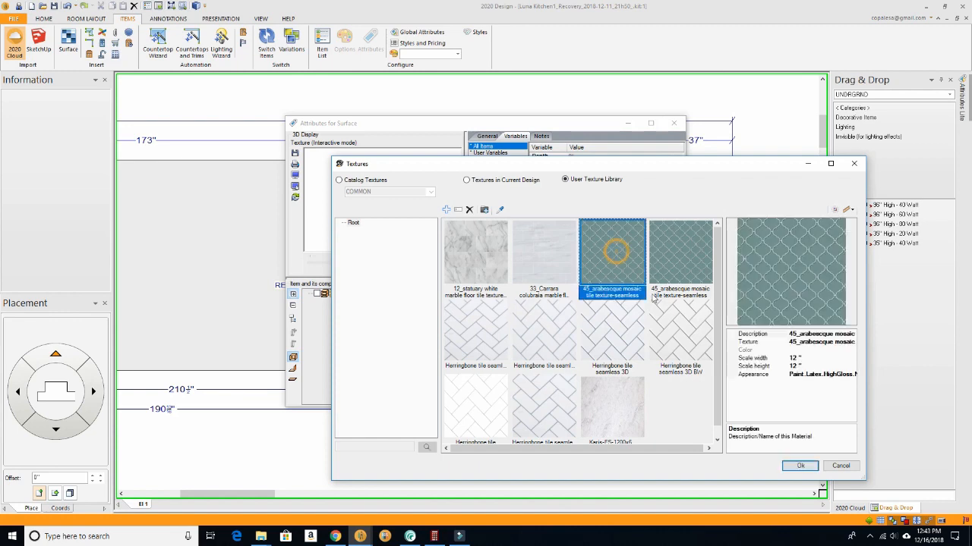
{"action": "left_click", "coordinate": [797, 466]}
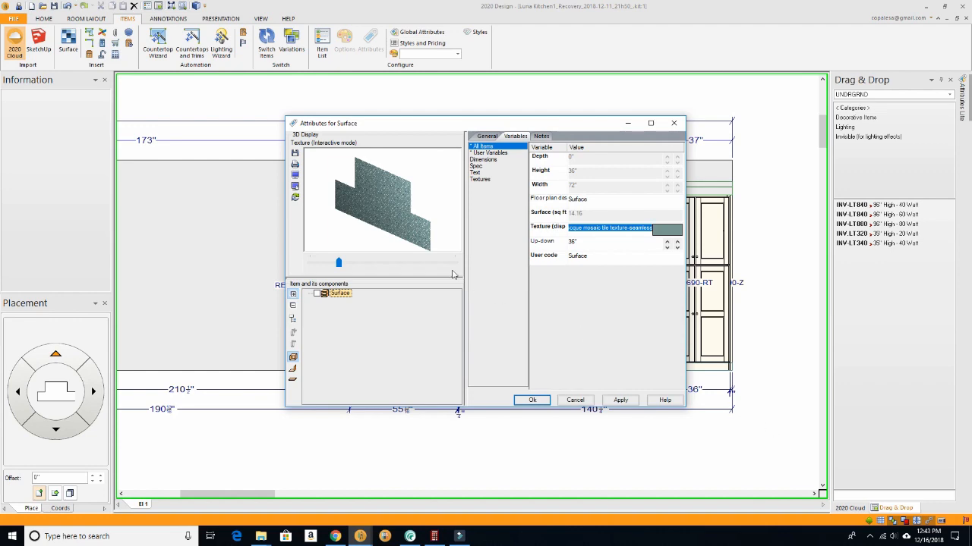
- Inspect the 12-inch arabesque tile on the backsplash in the 3D preview and accept the surface attributes
{"action": "left_click_drag", "start_coordinate": [385, 235], "coordinate": [387, 214]}
{"action": "scroll", "coordinate": [382, 211], "scroll_direction": "up", "scroll_amount": 10}
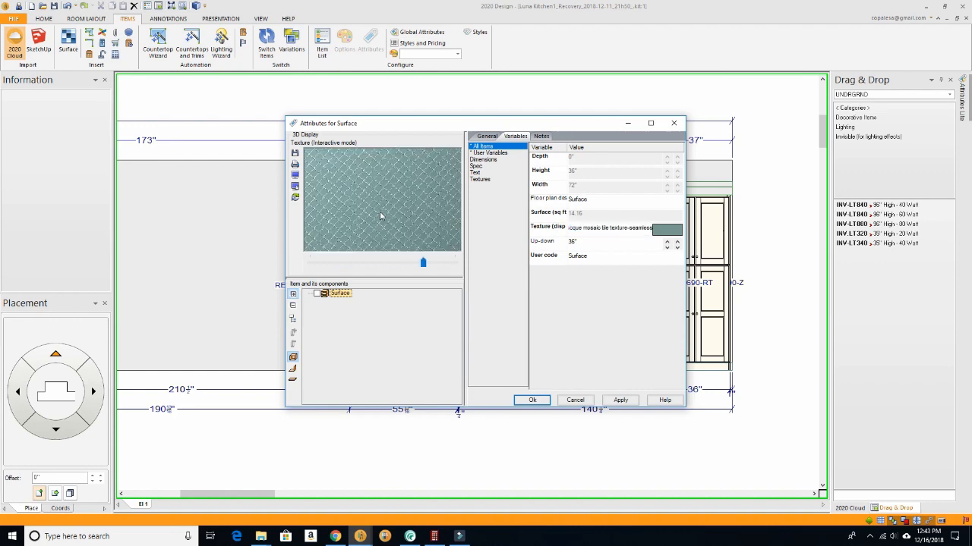
{"action": "scroll", "coordinate": [378, 213], "scroll_direction": "up", "scroll_amount": 3}
{"action": "scroll", "coordinate": [376, 212], "scroll_direction": "down", "scroll_amount": 8}
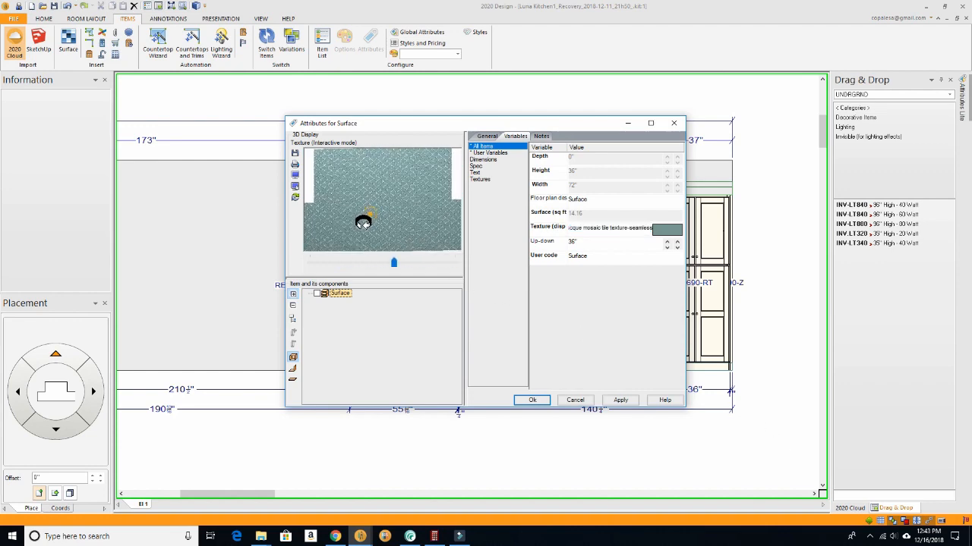
{"action": "scroll", "coordinate": [370, 218], "scroll_direction": "up", "scroll_amount": 4}
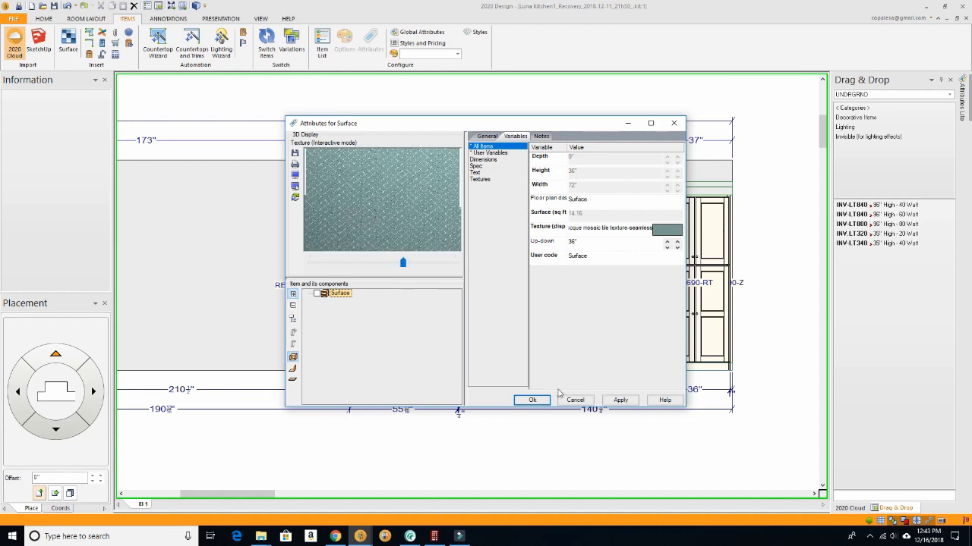
{"action": "left_click", "coordinate": [534, 403]}
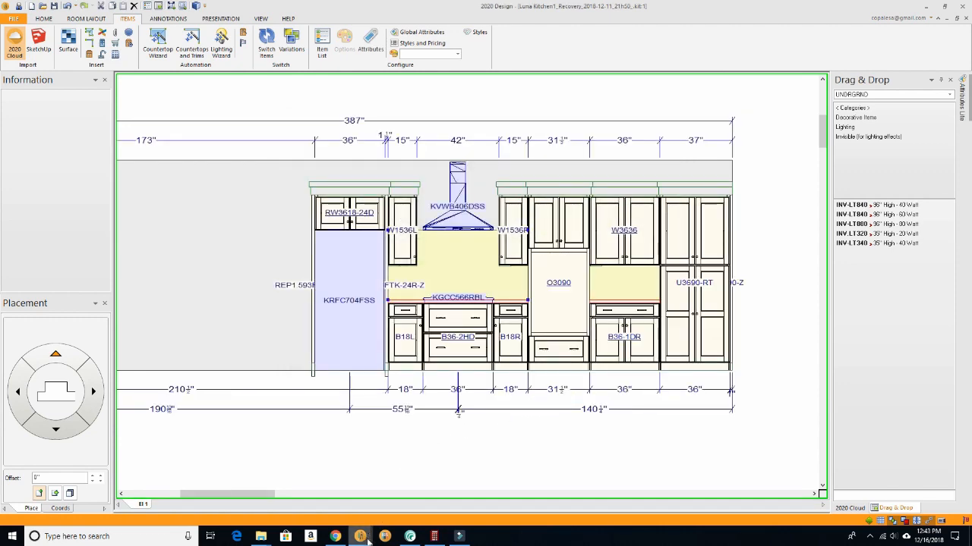
- Open the perspective rendering and examine the 12-inch arabesque tile backsplash close up beside the cooktop
{"action": "mouse_move", "coordinate": [362, 536]}
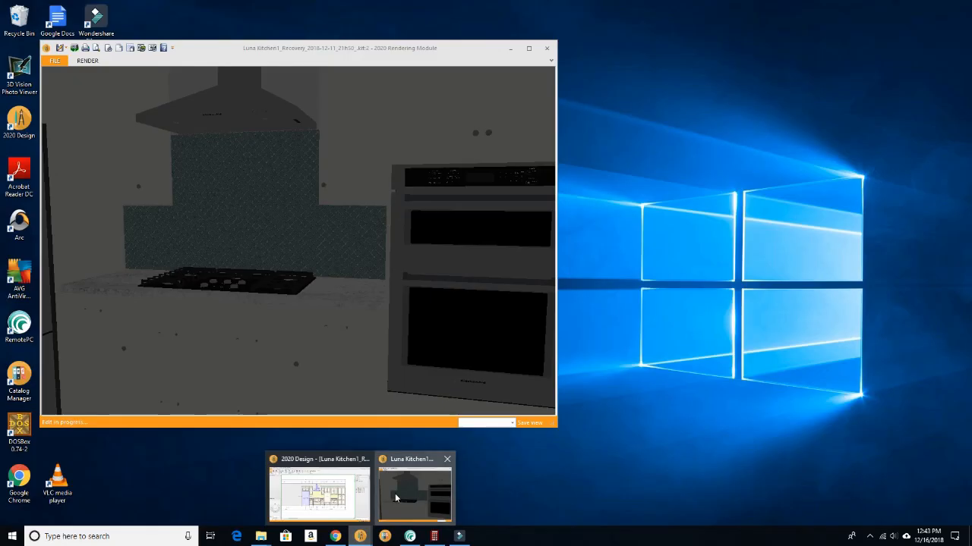
{"action": "left_click", "coordinate": [396, 497]}
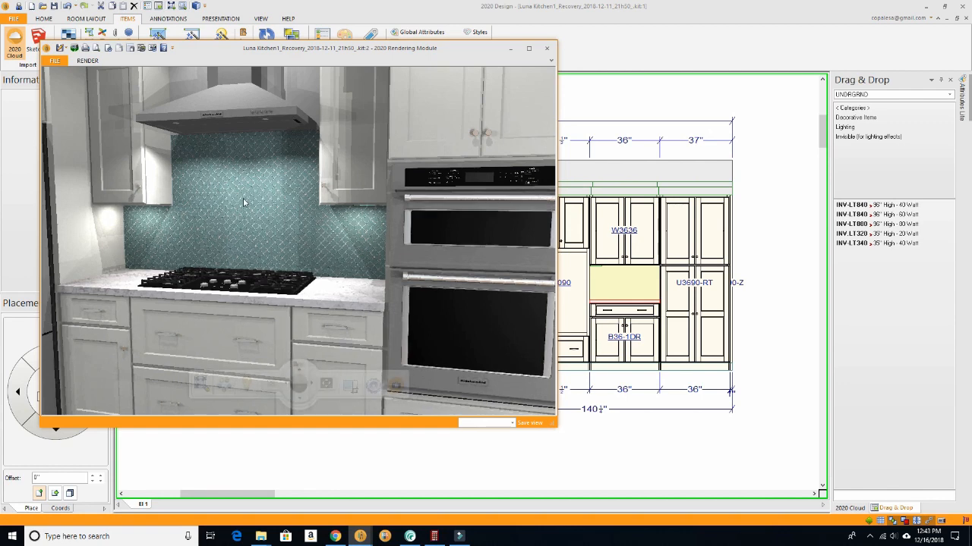
{"action": "scroll", "coordinate": [251, 206], "scroll_direction": "up", "scroll_amount": 5}
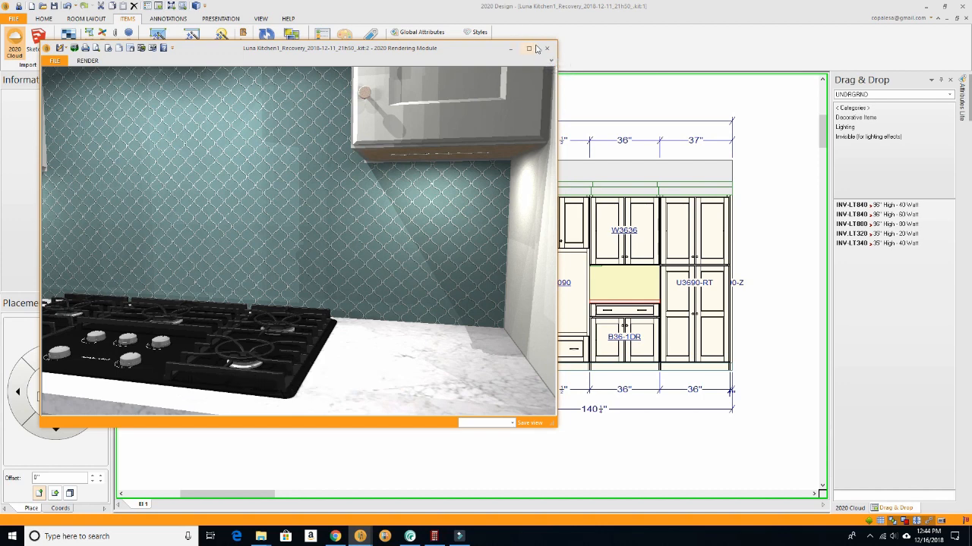
- Return to the elevation and change the cooktop backsplash surface's texture to the 18-inch Glazed arabesque mosaic tile from the User Texture Library
{"action": "left_click", "coordinate": [608, 93]}
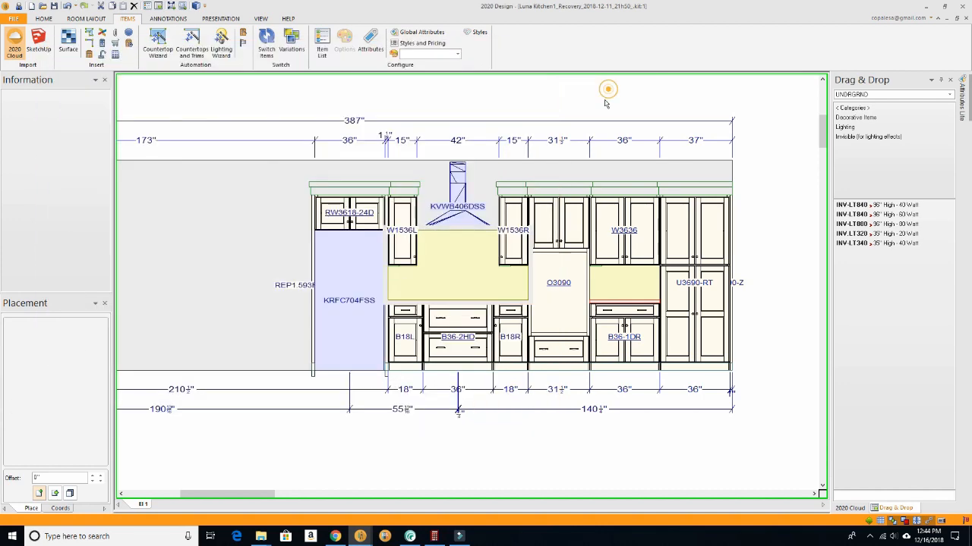
{"action": "right_click", "coordinate": [451, 264]}
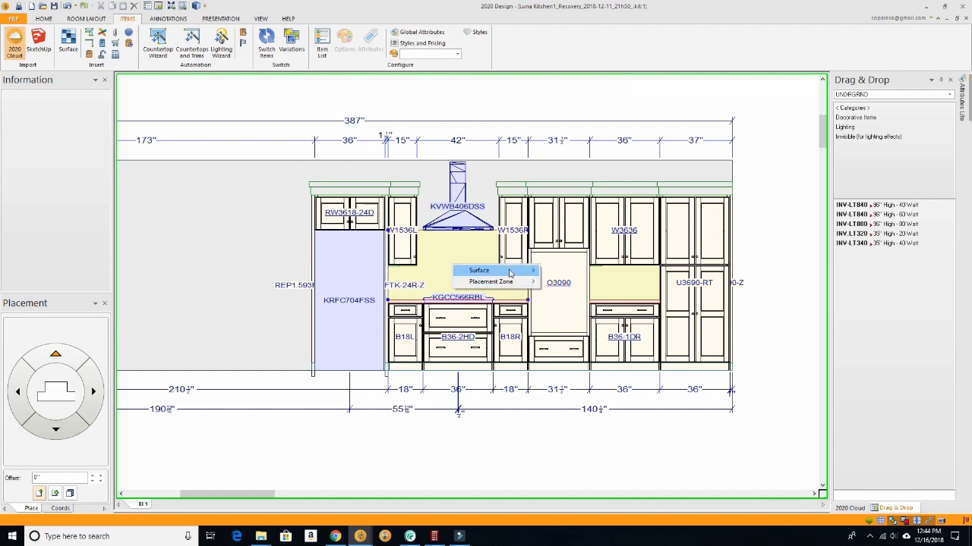
{"action": "mouse_move", "coordinate": [523, 271]}
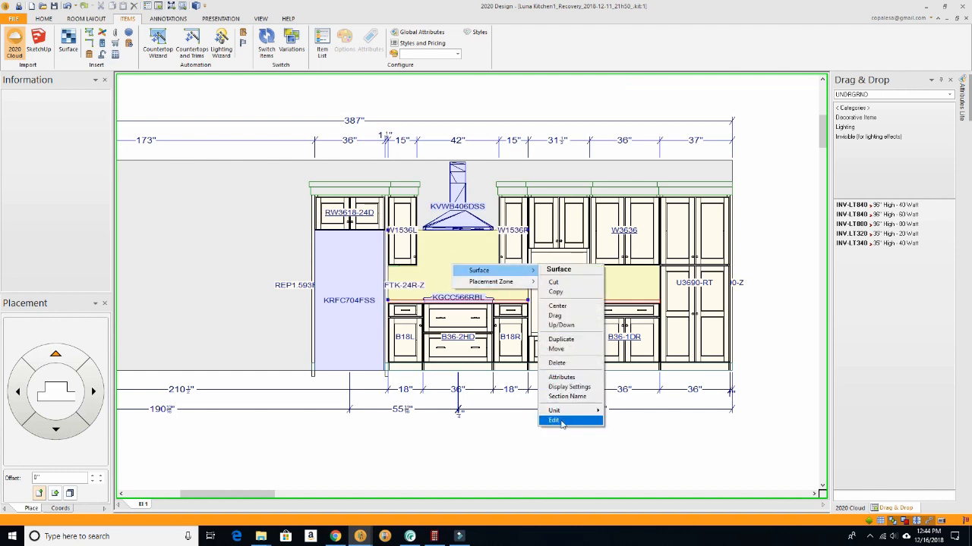
{"action": "left_click", "coordinate": [570, 378]}
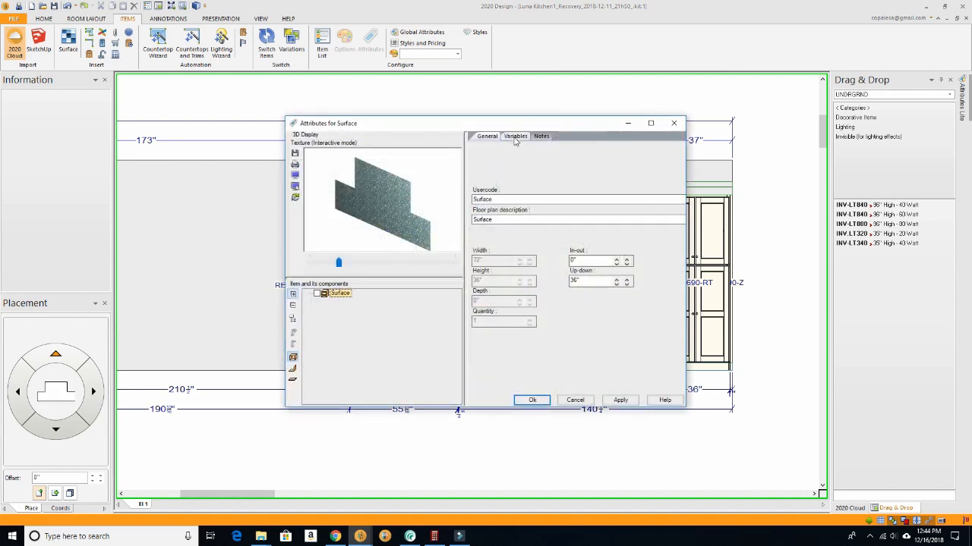
{"action": "left_click", "coordinate": [515, 137]}
{"action": "left_click", "coordinate": [669, 231]}
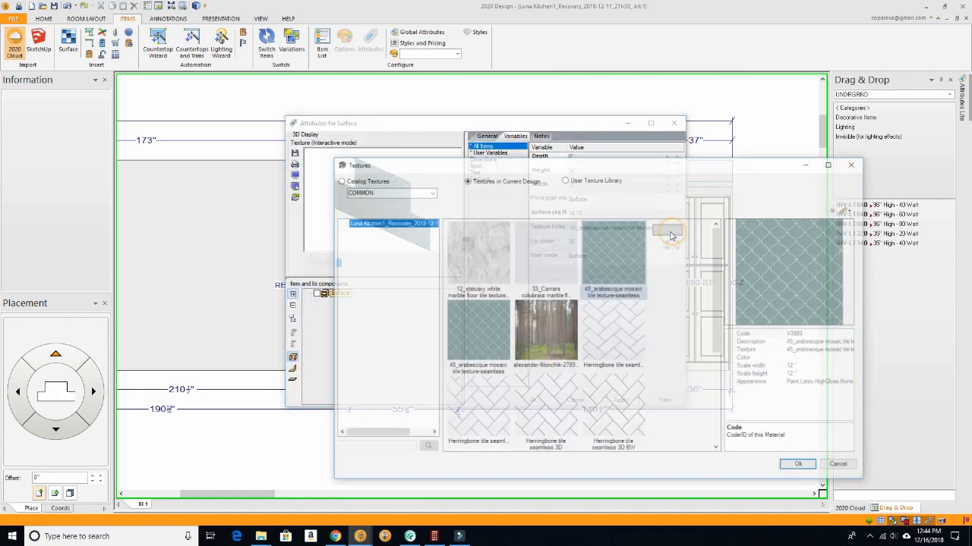
{"action": "left_click", "coordinate": [599, 180]}
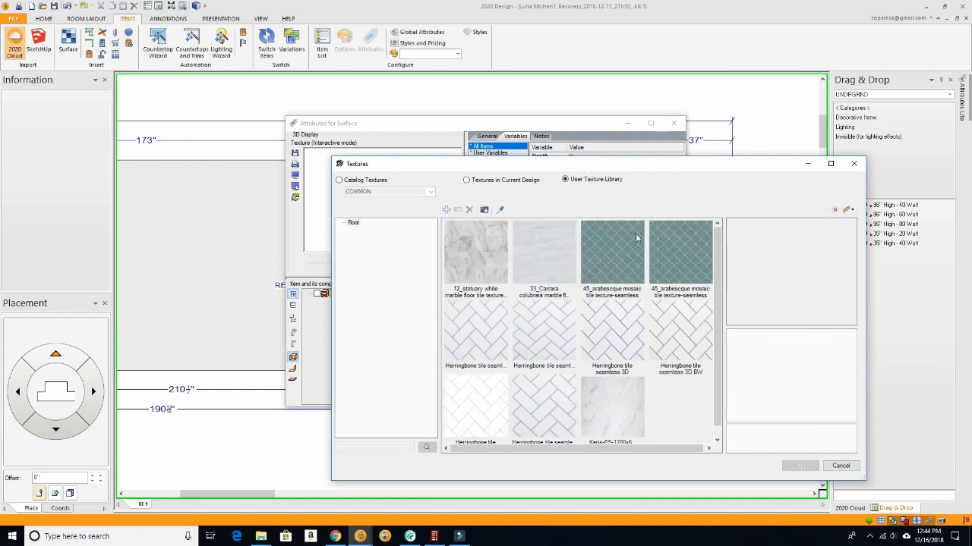
{"action": "left_click", "coordinate": [676, 266]}
{"action": "left_click", "coordinate": [619, 259]}
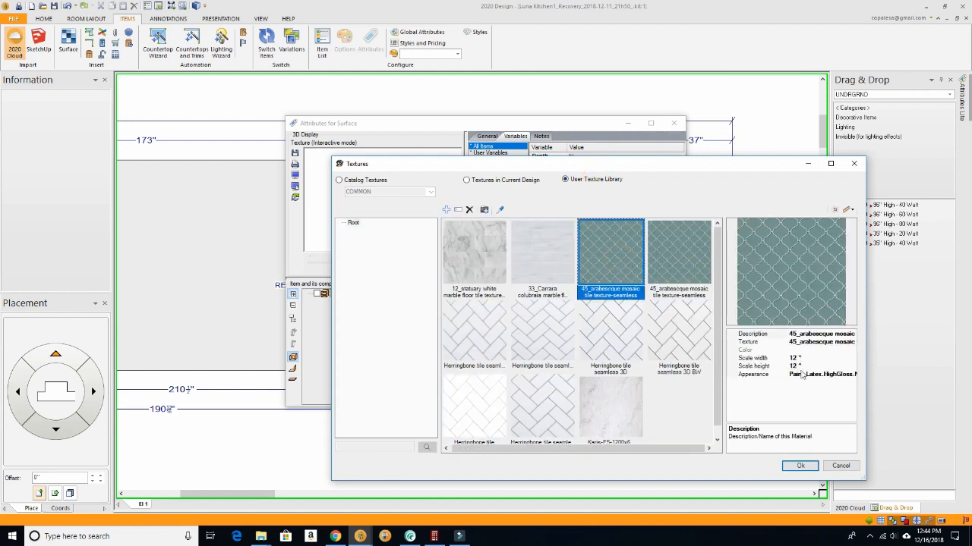
{"action": "left_click", "coordinate": [666, 263]}
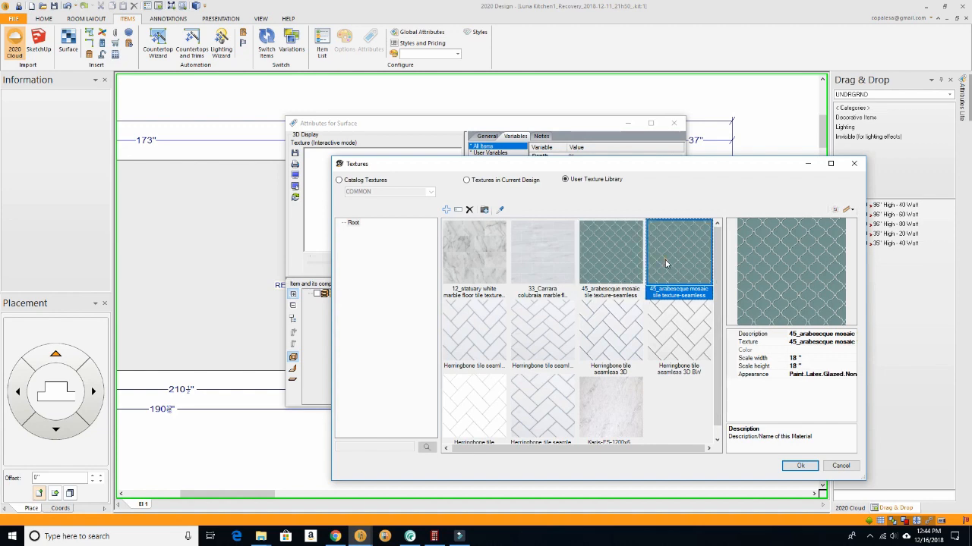
{"action": "left_click", "coordinate": [803, 466]}
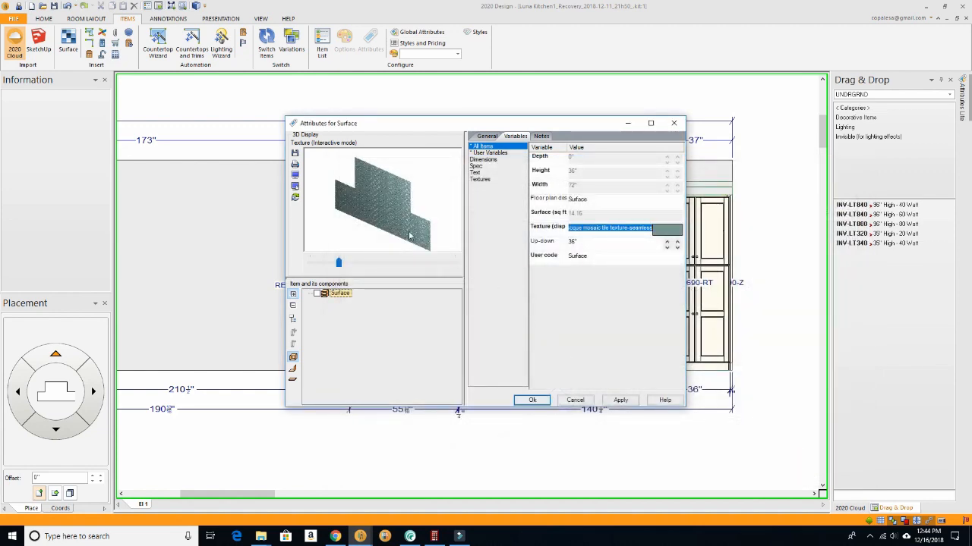
- Check the 18-inch arabesque pattern close up in the 3D preview and accept the surface attributes
{"action": "scroll", "coordinate": [375, 212], "scroll_direction": "up", "scroll_amount": 8}
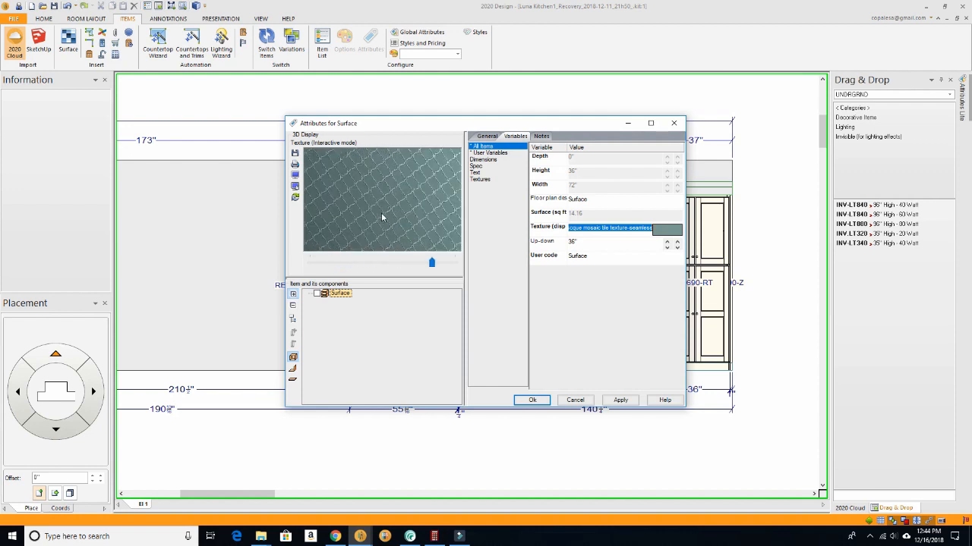
{"action": "scroll", "coordinate": [382, 213], "scroll_direction": "up", "scroll_amount": 3}
{"action": "scroll", "coordinate": [384, 215], "scroll_direction": "down", "scroll_amount": 3}
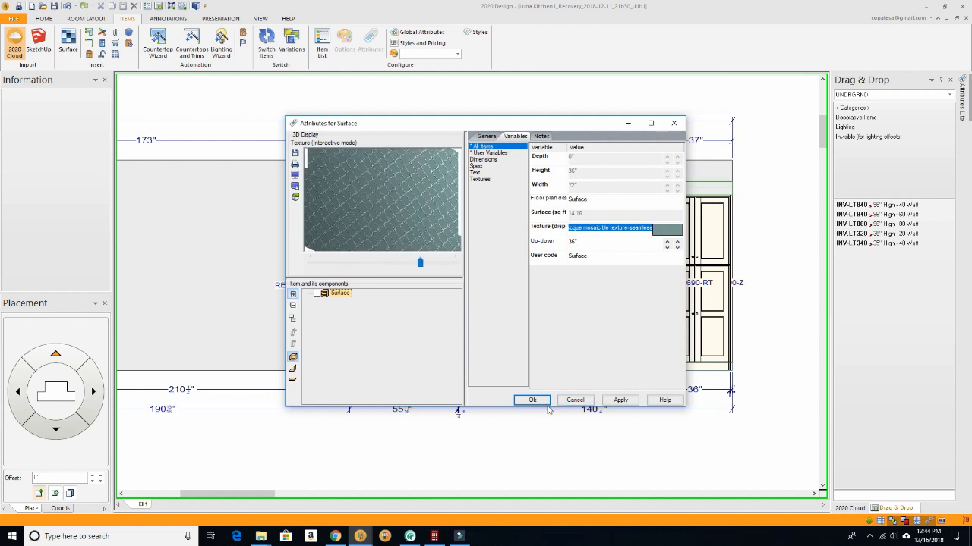
{"action": "left_click", "coordinate": [537, 401]}
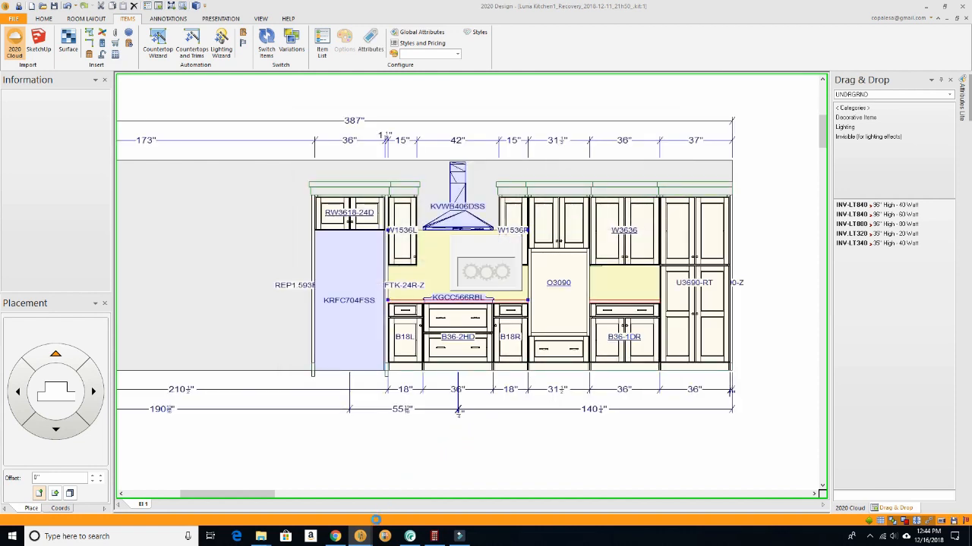
- Open the perspective rendering and examine the 18-inch arabesque tile backsplash from across the kitchen
{"action": "mouse_move", "coordinate": [361, 537]}
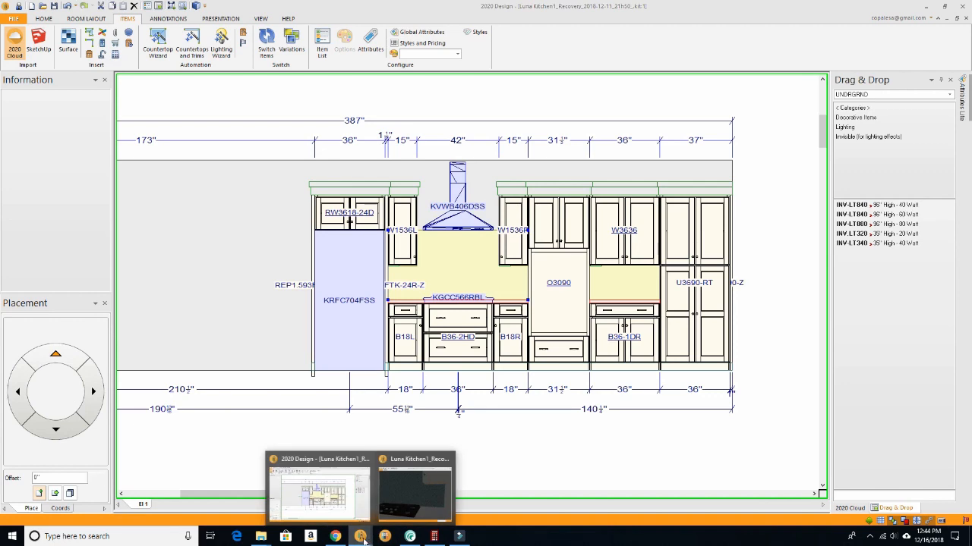
{"action": "left_click", "coordinate": [408, 503]}
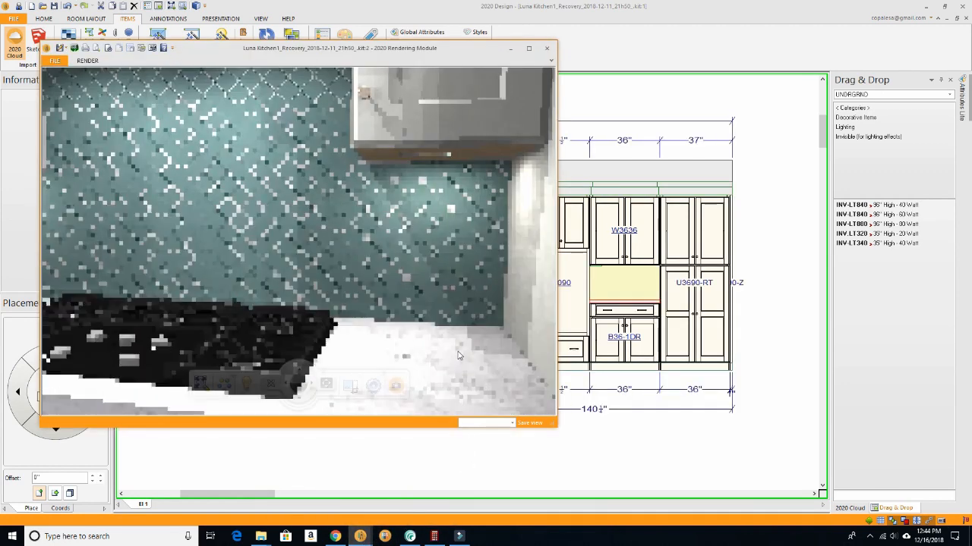
{"action": "left_click_drag", "start_coordinate": [438, 332], "coordinate": [403, 327]}
{"action": "scroll", "coordinate": [399, 327], "scroll_direction": "down", "scroll_amount": 5}
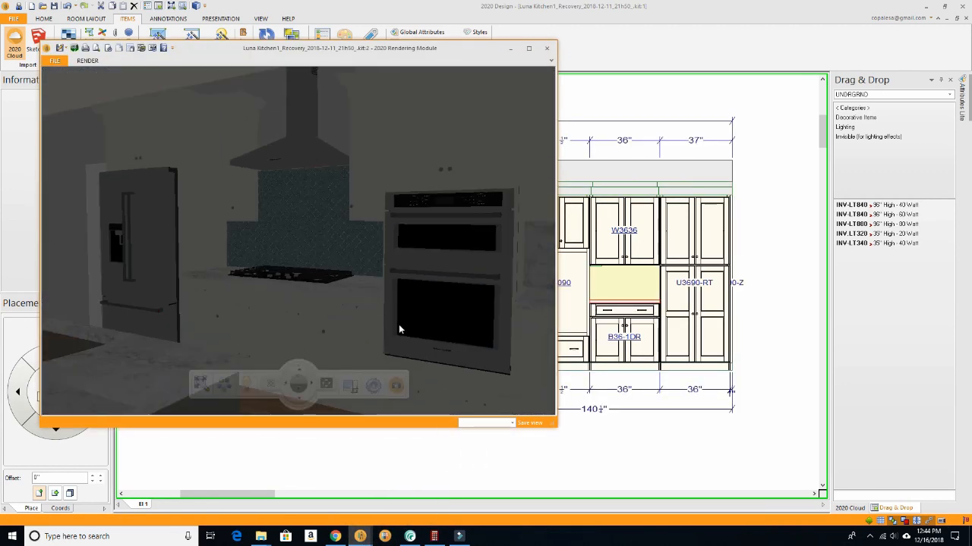
{"action": "scroll", "coordinate": [405, 350], "scroll_direction": "up", "scroll_amount": 1}
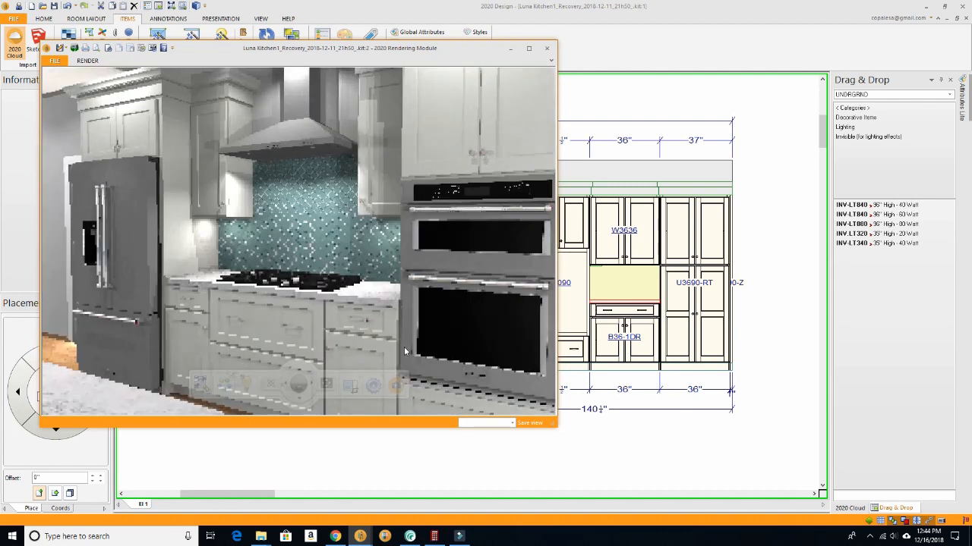